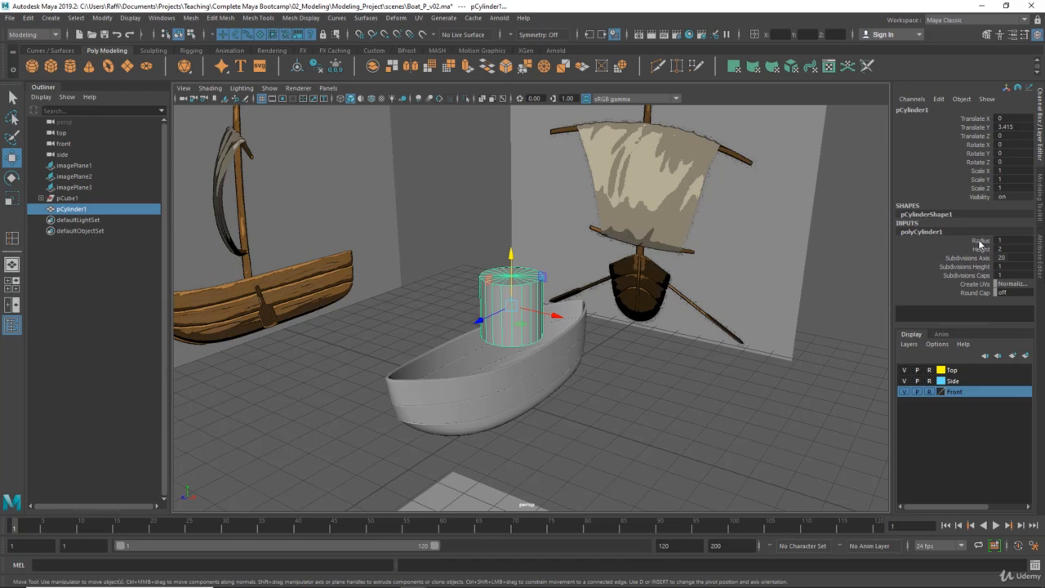
Step: Set the mast cylinder's radius to 0.17 to match the mast thickness in the front reference image
{"action": "left_click", "coordinate": [980, 241]}
{"action": "middle_click_drag", "start_coordinate": [711, 349], "coordinate": [667, 346]}
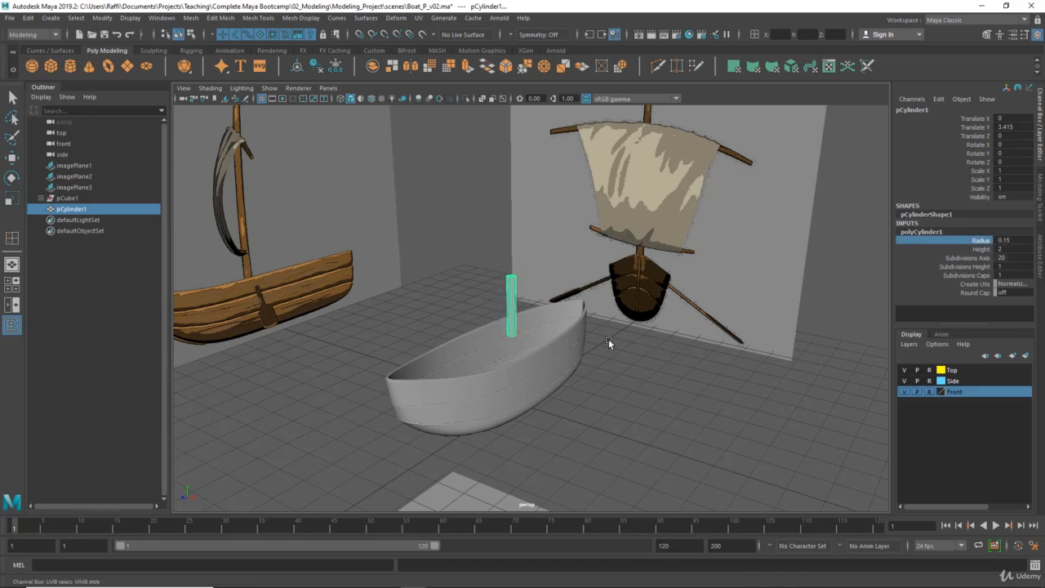
{"action": "key", "text": "space"}
{"action": "key", "text": "space"}
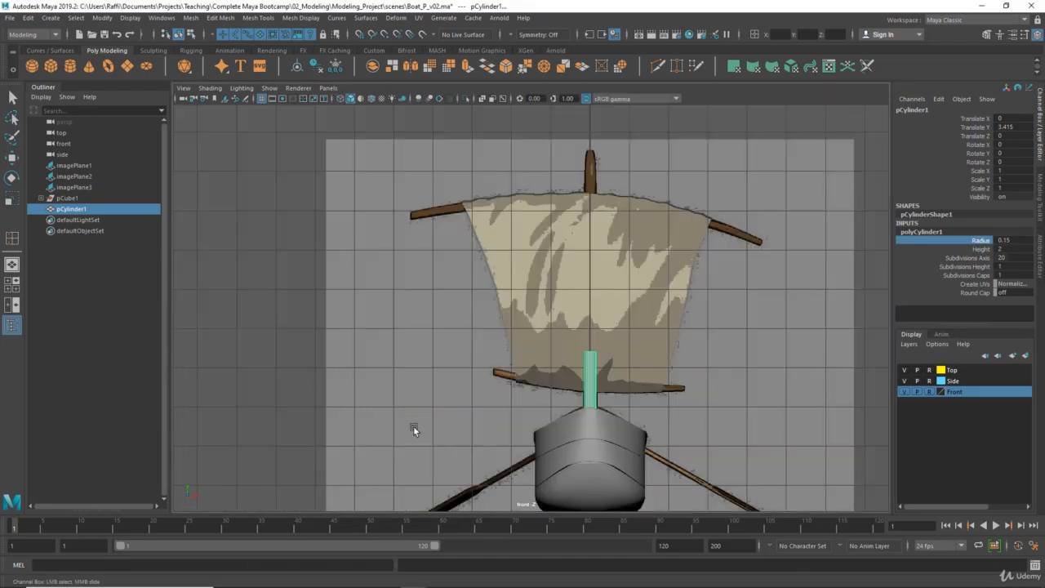
{"action": "scroll", "coordinate": [413, 362], "scroll_direction": "up", "scroll_amount": 10}
{"action": "scroll", "coordinate": [563, 354], "scroll_direction": "up", "scroll_amount": 3}
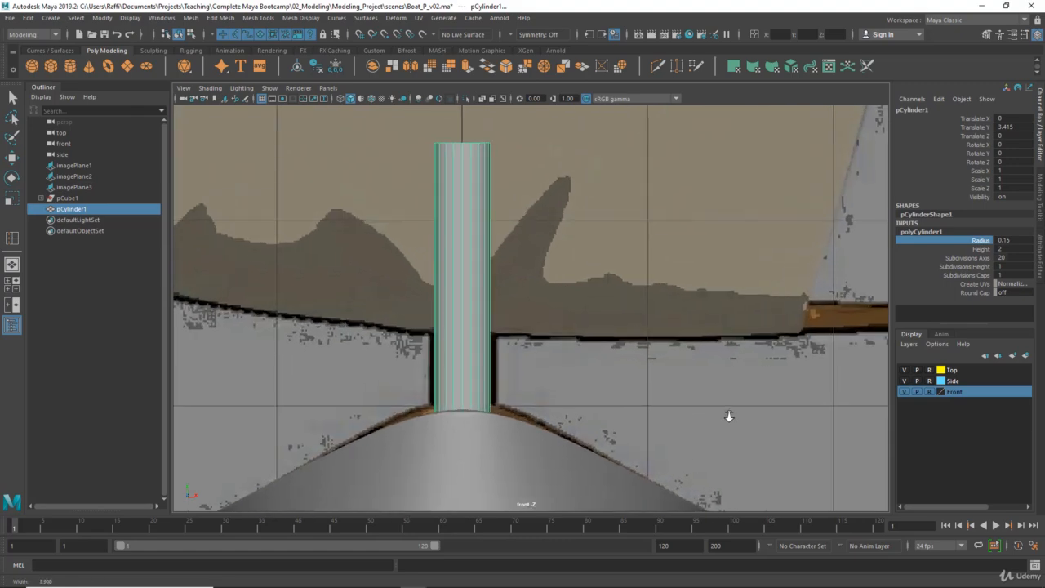
{"action": "middle_click_drag", "start_coordinate": [605, 336], "coordinate": [608, 335], "text": "ctrl"}
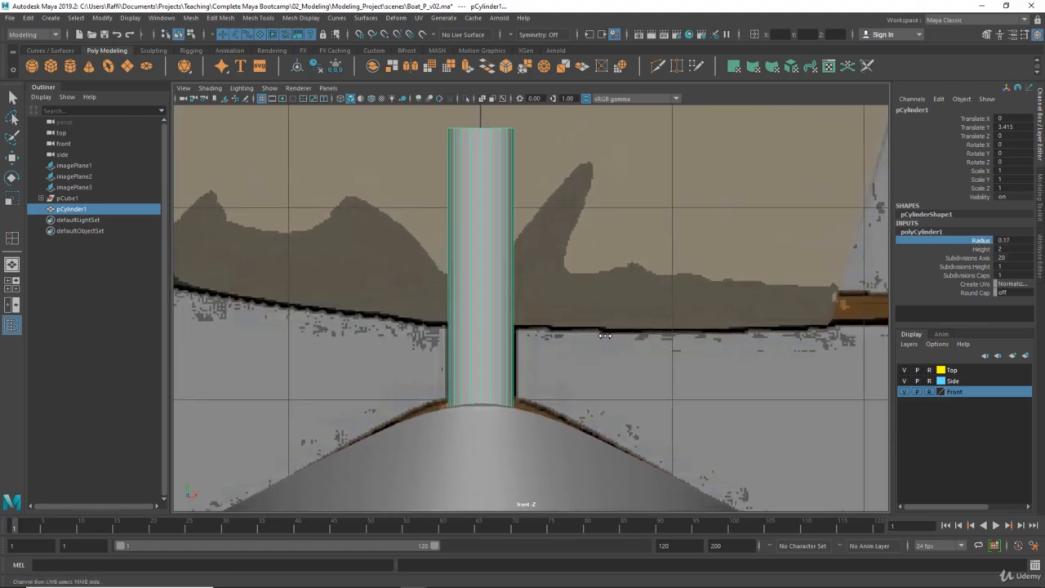
Step: Set the mast cylinder's height to 5.39 and its height subdivisions to 4
{"action": "scroll", "coordinate": [483, 350], "scroll_direction": "down", "scroll_amount": 9}
{"action": "key", "text": "space"}
{"action": "key", "text": "space"}
{"action": "left_click_drag", "start_coordinate": [679, 249], "coordinate": [834, 274], "text": "alt"}
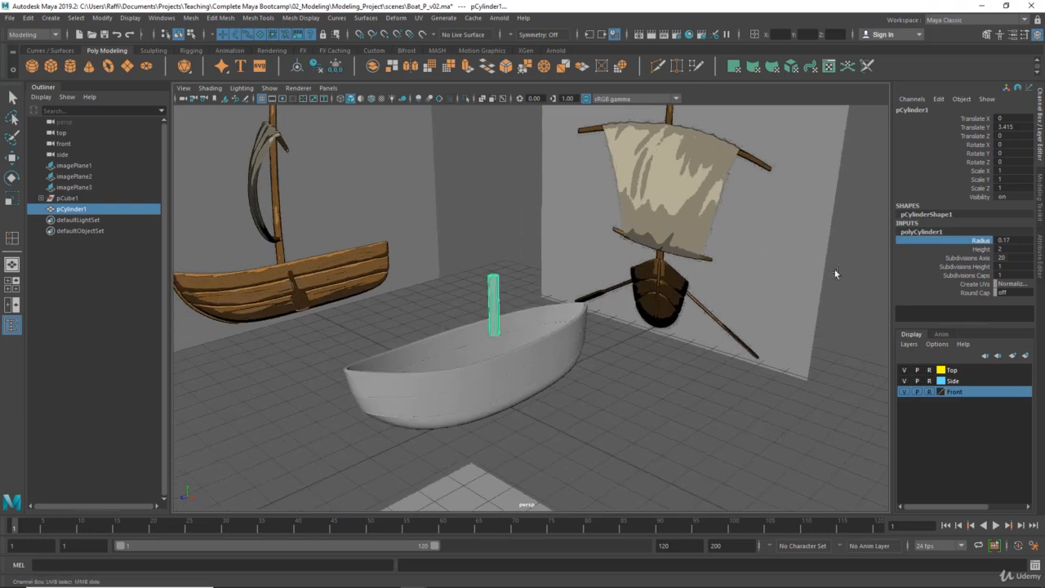
{"action": "left_click", "coordinate": [980, 249]}
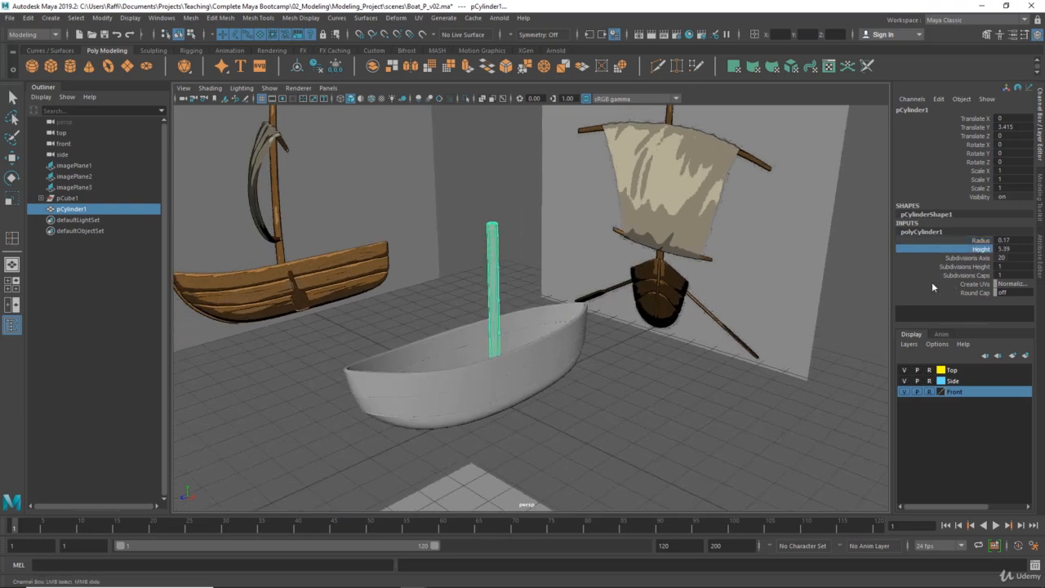
{"action": "left_click_drag", "start_coordinate": [522, 286], "coordinate": [580, 339], "text": "alt"}
{"action": "right_click_drag", "start_coordinate": [579, 339], "coordinate": [691, 427], "text": "alt"}
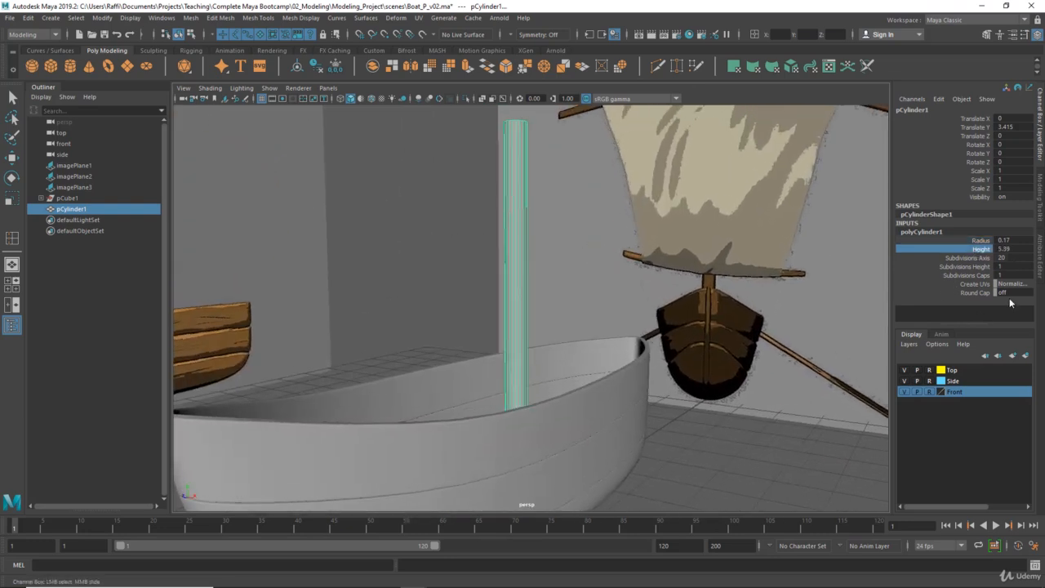
{"action": "middle_click_drag", "start_coordinate": [651, 311], "coordinate": [668, 317], "text": "alt"}
{"action": "left_click", "coordinate": [970, 266]}
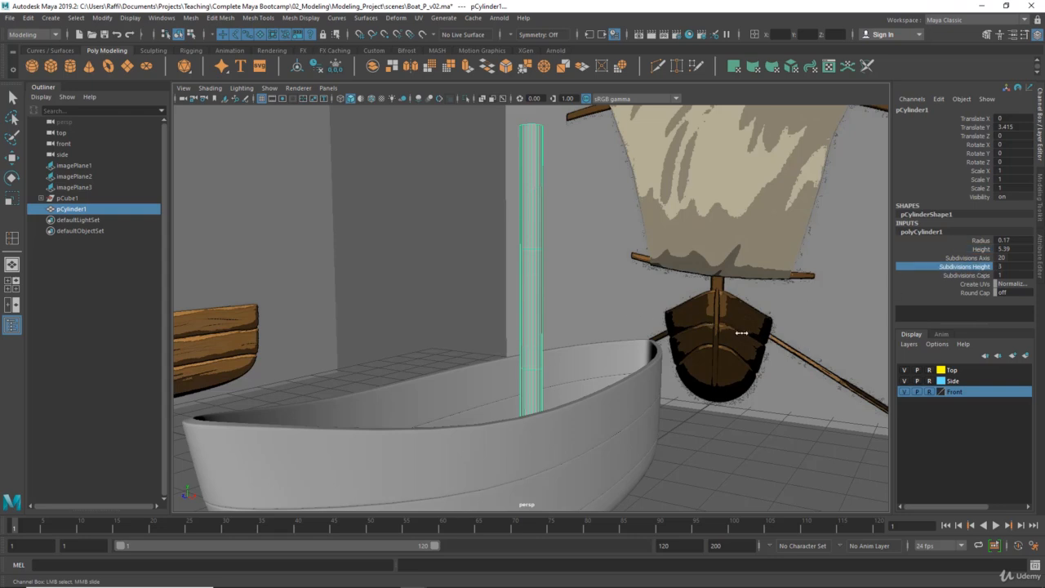
Step: Extend the mast cylinder to a height of 7.85 and raise it to Translate Y 4.923
{"action": "right_click_drag", "start_coordinate": [736, 330], "coordinate": [654, 302], "text": "alt"}
{"action": "left_click_drag", "start_coordinate": [654, 302], "coordinate": [611, 308], "text": "alt"}
{"action": "left_click", "coordinate": [980, 248]}
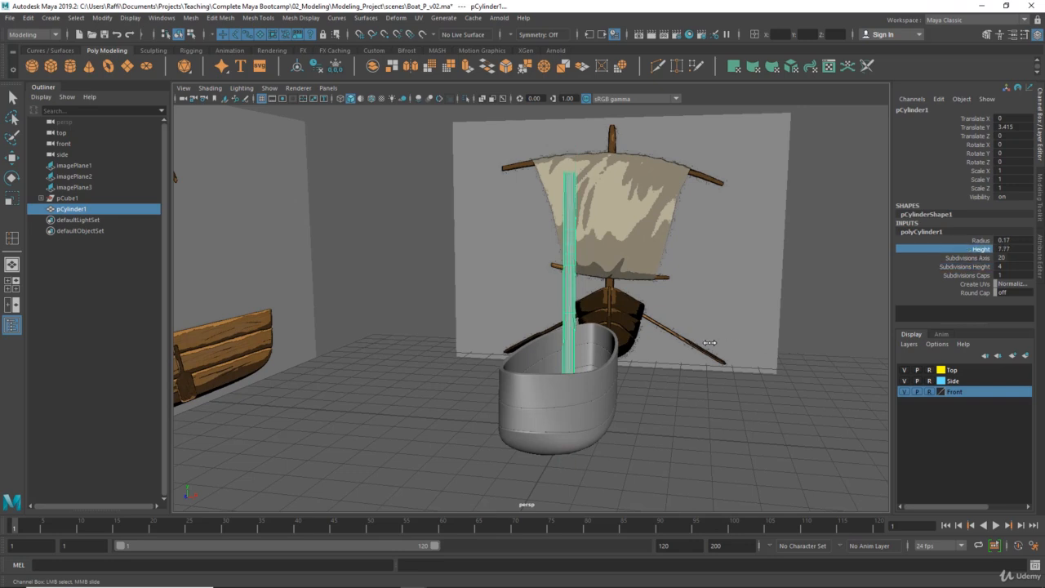
{"action": "middle_click_drag", "start_coordinate": [710, 343], "coordinate": [712, 343]}
{"action": "middle_click_drag", "start_coordinate": [619, 329], "coordinate": [636, 294], "text": "alt"}
{"action": "key", "text": "space"}
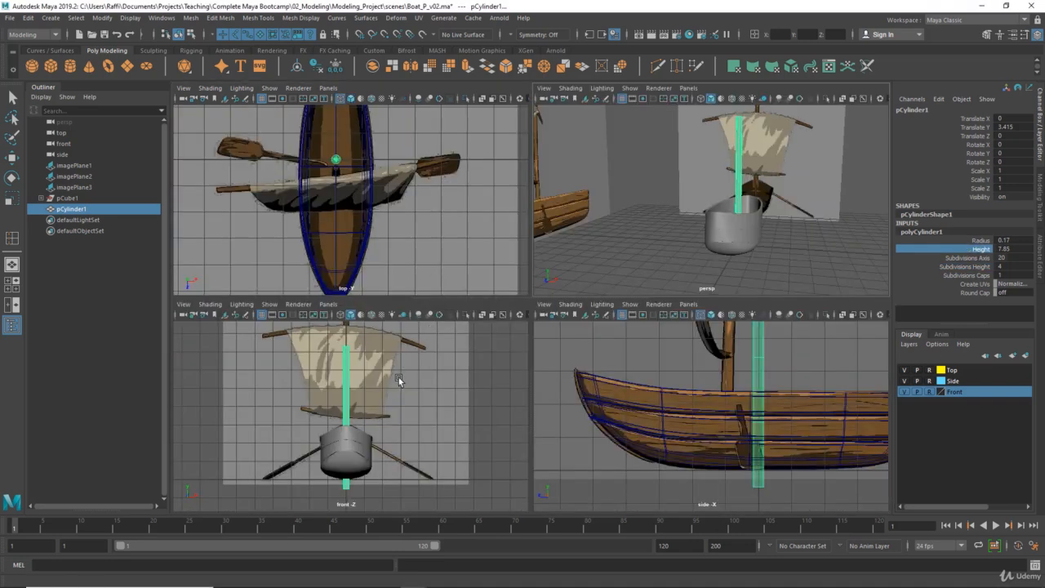
{"action": "scroll", "coordinate": [400, 386], "scroll_direction": "down", "scroll_amount": 3}
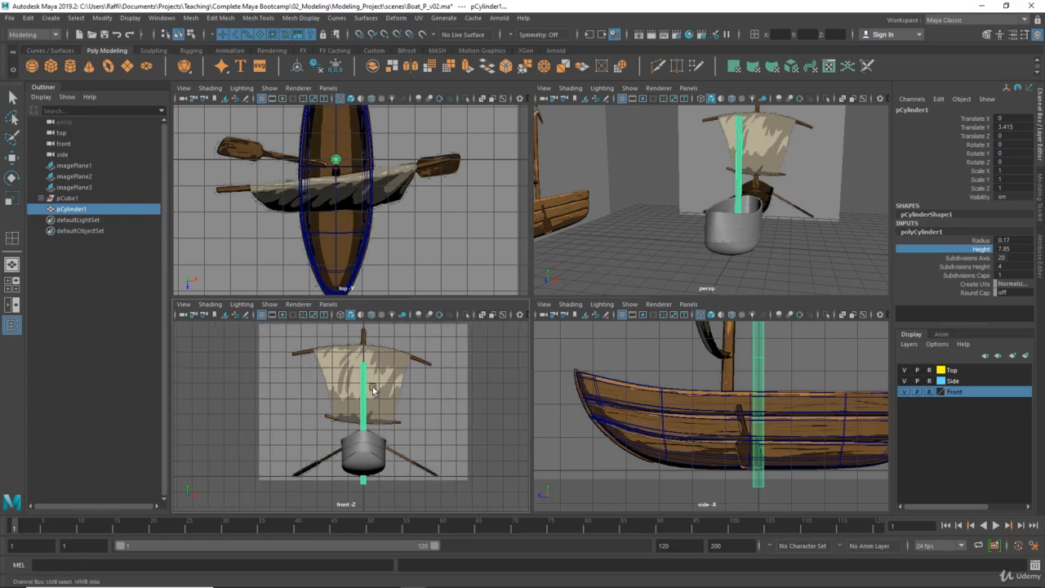
{"action": "left_click_drag", "start_coordinate": [373, 390], "coordinate": [370, 351]}
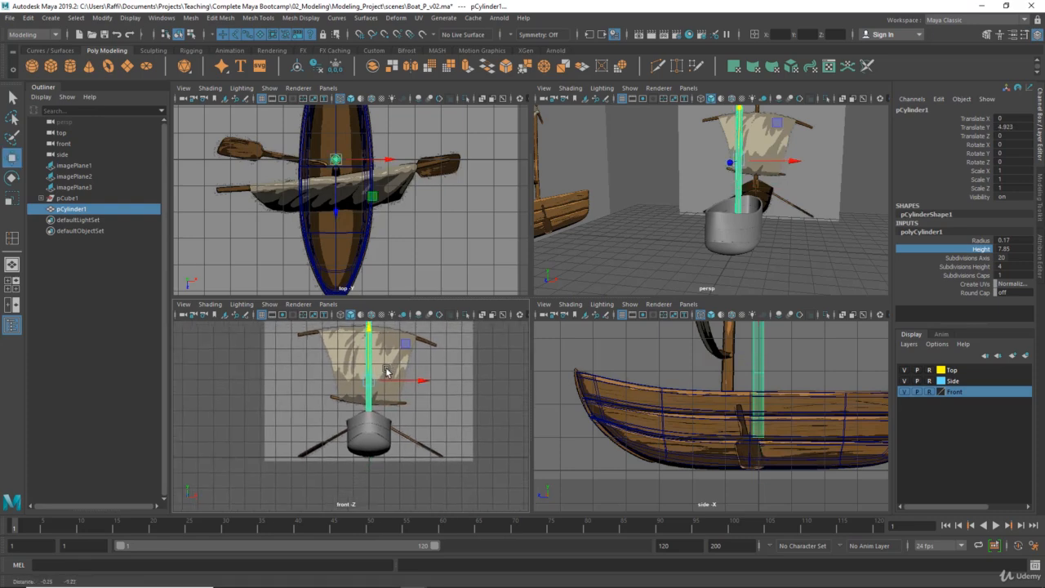
Step: Against the front reference in wireframe, set the mast's height to 9.16 and lower it to Translate Y 4.78
{"action": "scroll", "coordinate": [401, 368], "scroll_direction": "up", "scroll_amount": 1}
{"action": "key", "text": "4"}
{"action": "middle_click_drag", "start_coordinate": [419, 381], "coordinate": [404, 449], "text": "alt"}
{"action": "key", "text": "space"}
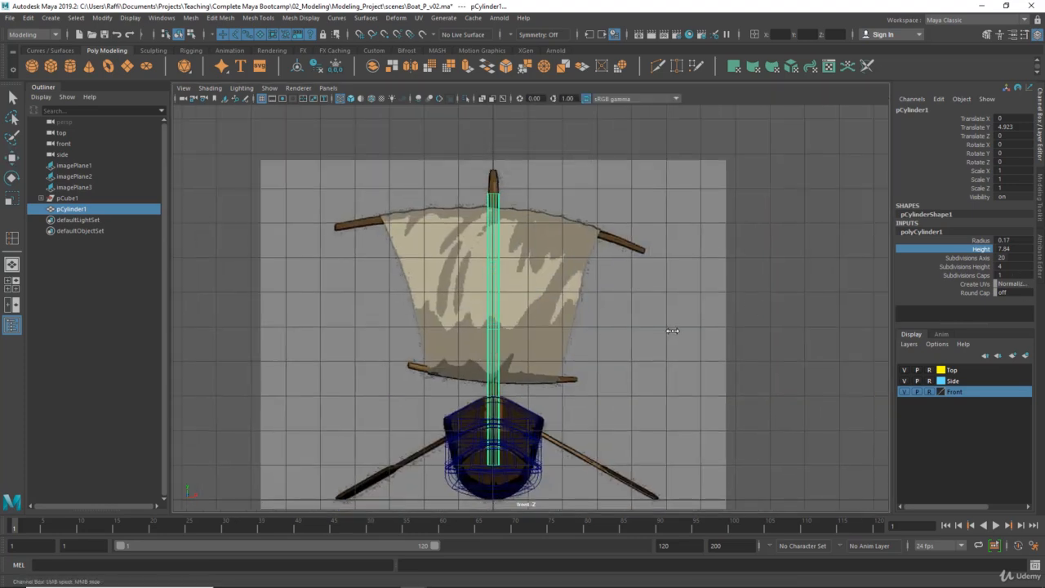
{"action": "middle_click_drag", "start_coordinate": [672, 326], "coordinate": [689, 335]}
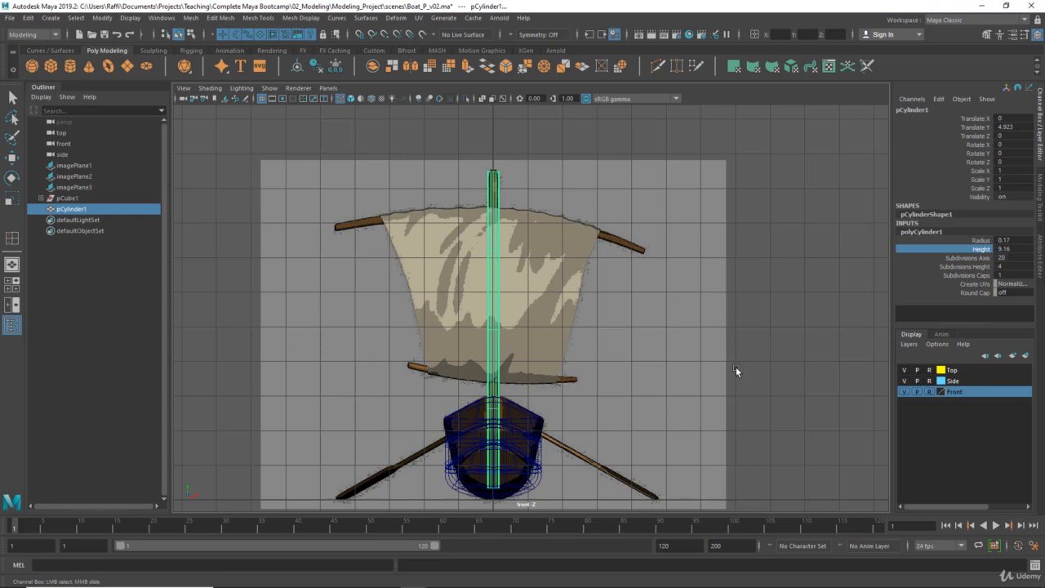
{"action": "scroll", "coordinate": [642, 368], "scroll_direction": "up", "scroll_amount": 2}
{"action": "key", "text": "w"}
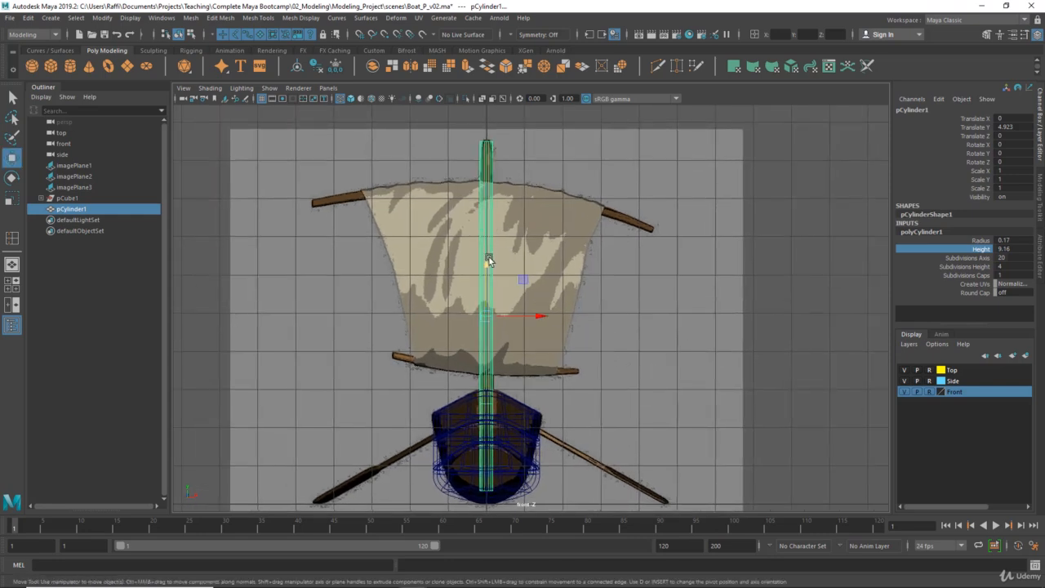
{"action": "left_click_drag", "start_coordinate": [488, 259], "coordinate": [486, 264]}
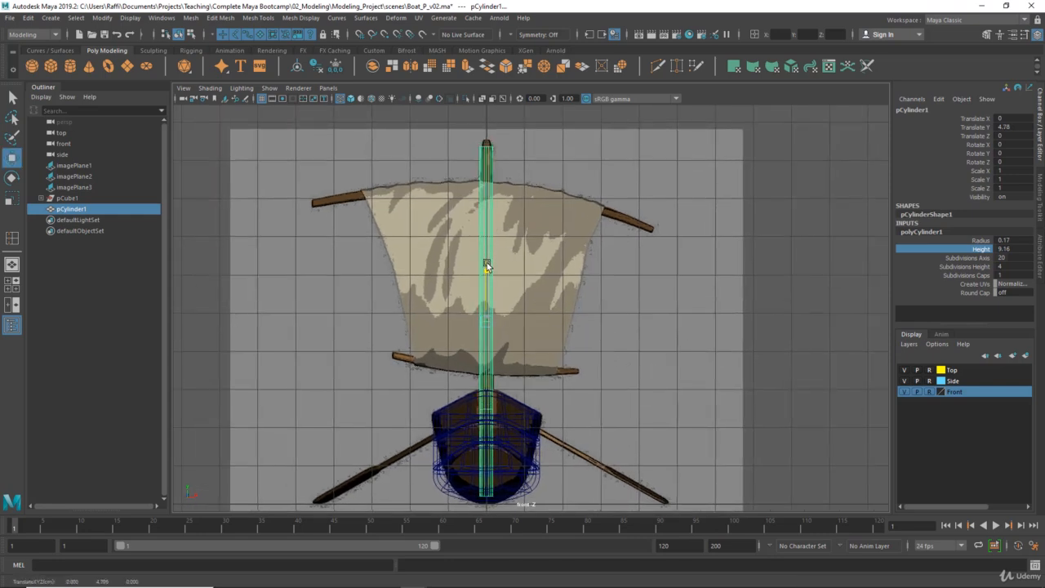
Step: Fine-tune the mast to a height of 9.4 and Translate Y 4.795 to fit the reference mast
{"action": "left_click", "coordinate": [981, 251]}
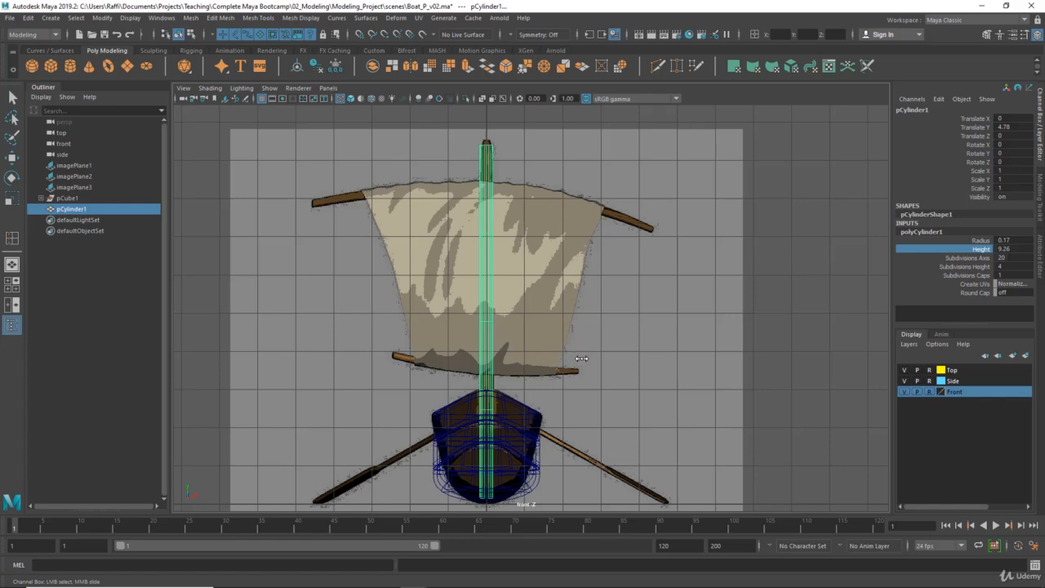
{"action": "middle_click_drag", "start_coordinate": [570, 363], "coordinate": [572, 347], "text": "alt"}
{"action": "key", "text": "w"}
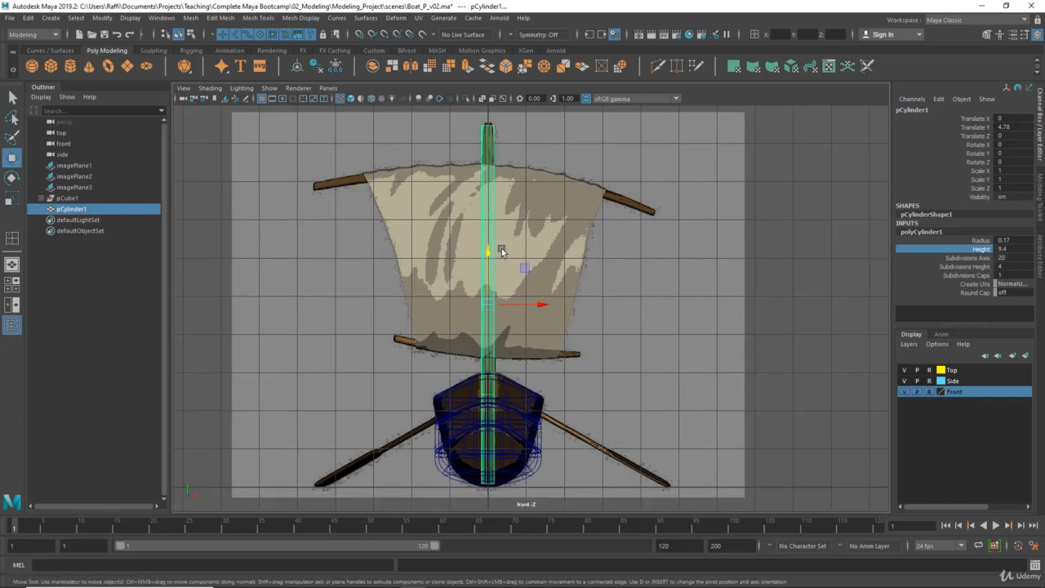
{"action": "left_click_drag", "start_coordinate": [488, 251], "coordinate": [489, 250]}
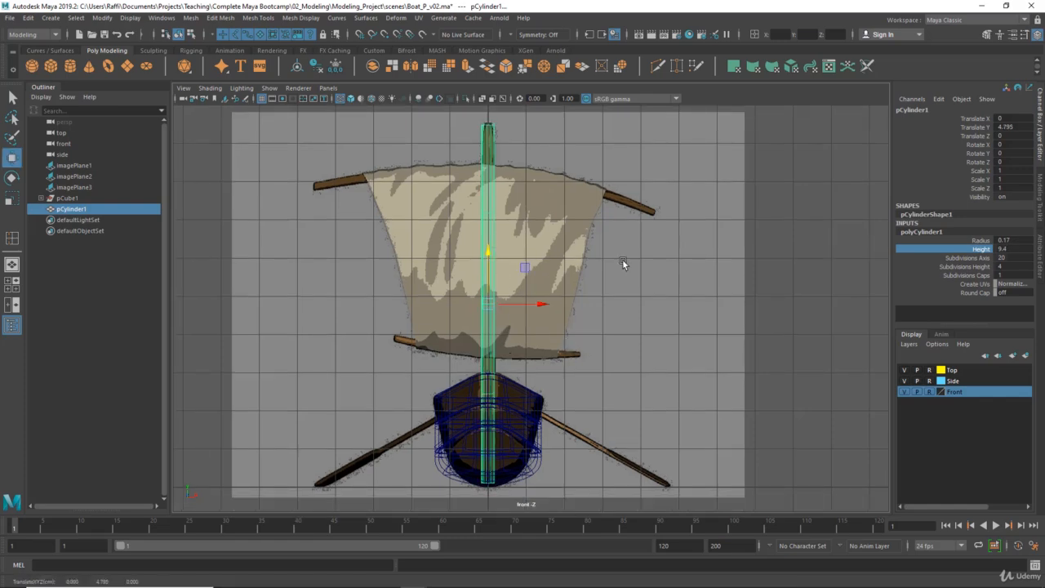
Step: Taper the mast by scaling its top ring of vertices inward, then return to object mode and deselect it
{"action": "key", "text": "space"}
{"action": "key", "text": "space"}
{"action": "left_click_drag", "start_coordinate": [676, 220], "coordinate": [621, 413], "text": "alt"}
{"action": "middle_click_drag", "start_coordinate": [621, 412], "coordinate": [576, 437], "text": "alt"}
{"action": "right_click_drag", "start_coordinate": [608, 271], "coordinate": [556, 275]}
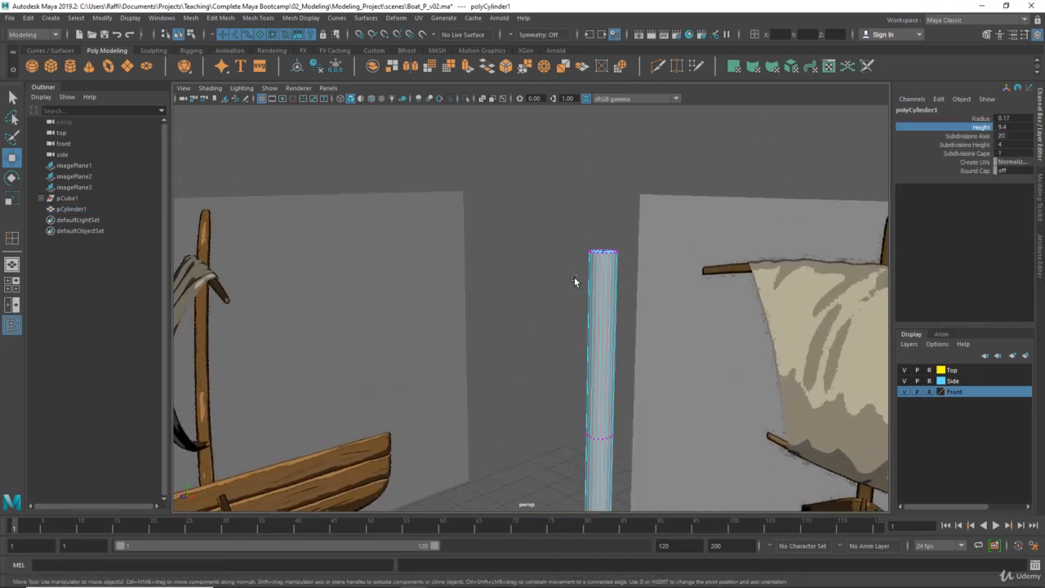
{"action": "key", "text": "f"}
{"action": "left_click_drag", "start_coordinate": [455, 189], "coordinate": [507, 239]}
{"action": "key", "text": "e"}
{"action": "key", "text": "r"}
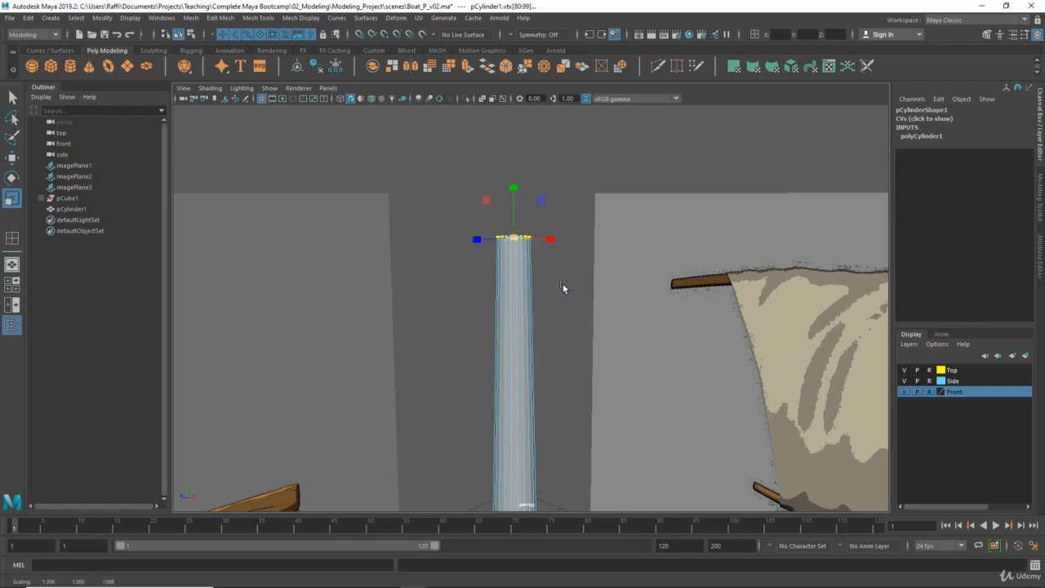
{"action": "left_click_drag", "start_coordinate": [563, 284], "coordinate": [507, 266], "text": "alt"}
{"action": "right_click_drag", "start_coordinate": [507, 266], "coordinate": [507, 260]}
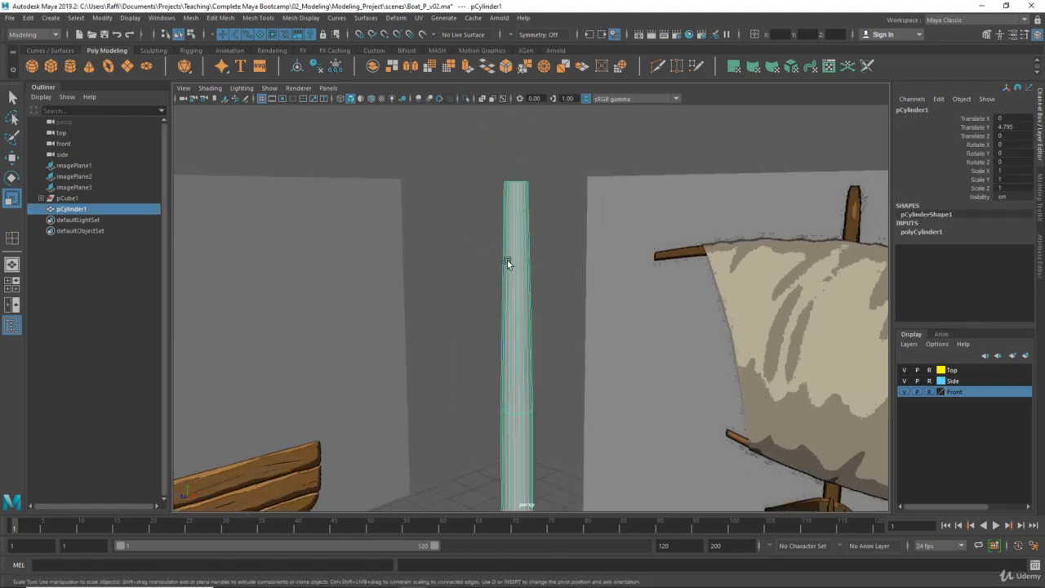
{"action": "left_click", "coordinate": [582, 355]}
Step: Examine the tapered mast on the boat and compare it with the front reference's mast, sail and yards
{"action": "right_click_drag", "start_coordinate": [581, 355], "coordinate": [459, 376], "text": "alt"}
{"action": "left_click_drag", "start_coordinate": [459, 376], "coordinate": [467, 285], "text": "alt"}
{"action": "middle_click_drag", "start_coordinate": [467, 285], "coordinate": [458, 184], "text": "alt"}
{"action": "right_click_drag", "start_coordinate": [457, 184], "coordinate": [403, 283], "text": "alt"}
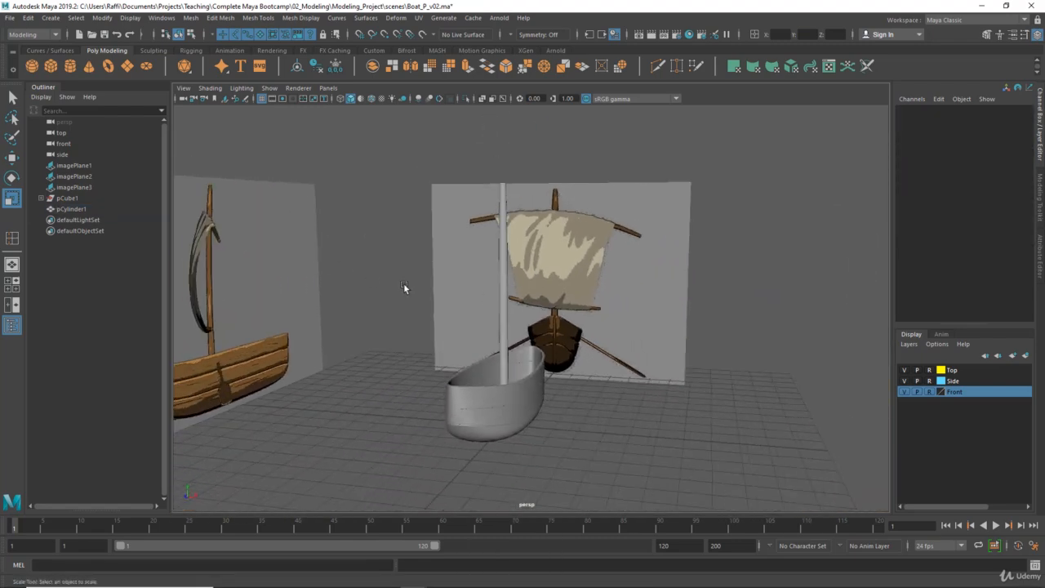
{"action": "left_click_drag", "start_coordinate": [404, 283], "coordinate": [490, 345], "text": "alt"}
{"action": "right_click_drag", "start_coordinate": [491, 345], "coordinate": [532, 309], "text": "alt"}
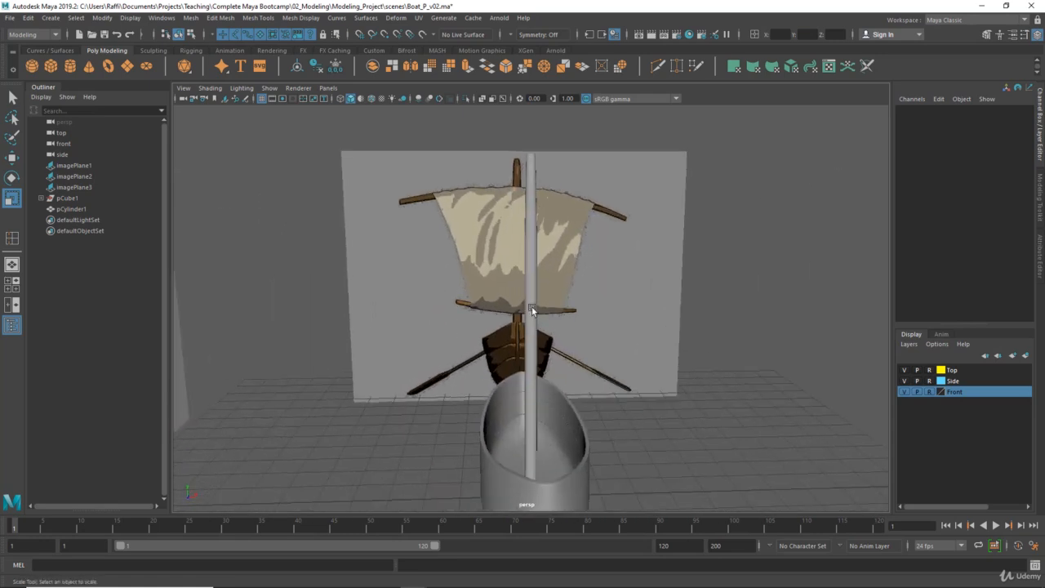
{"action": "left_click_drag", "start_coordinate": [531, 306], "coordinate": [564, 212], "text": "alt"}
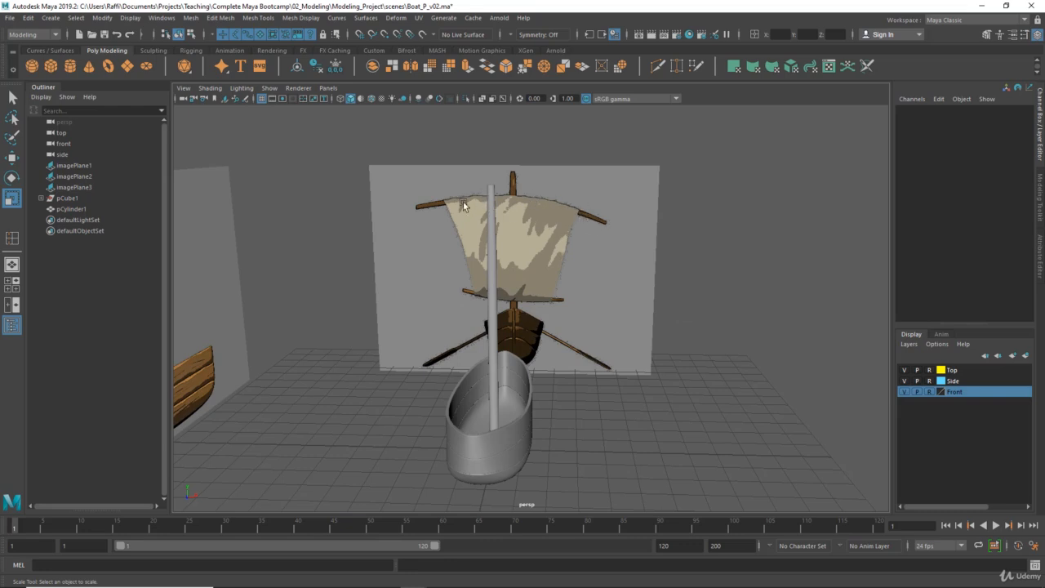
{"action": "left_click_drag", "start_coordinate": [492, 280], "coordinate": [221, 135], "text": "alt"}
Step: Draw an EP curve in the front view along the sail's upper yard, from one tip across the mast to the other
{"action": "left_click", "coordinate": [51, 18]}
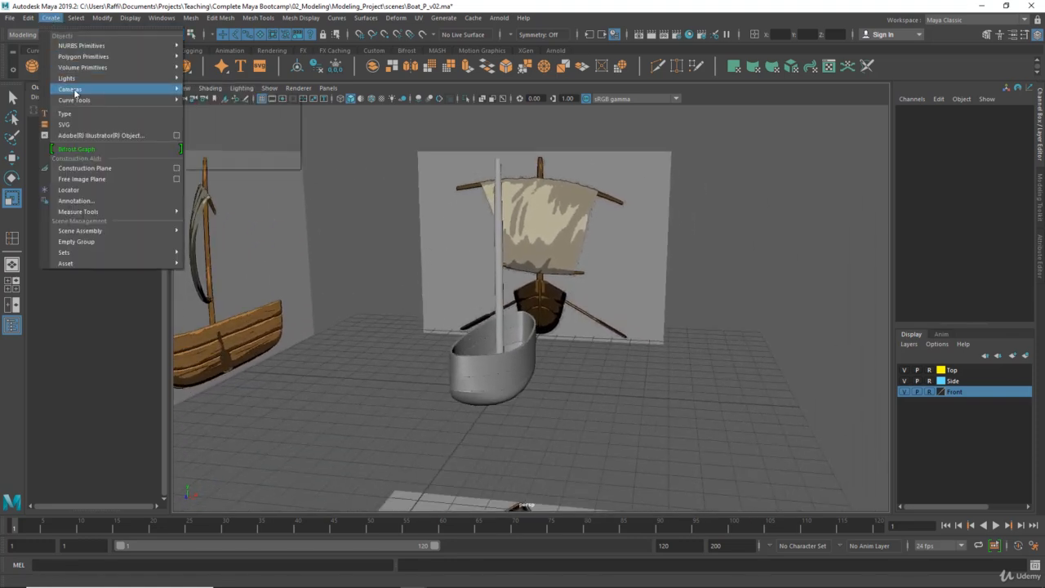
{"action": "mouse_move", "coordinate": [79, 101]}
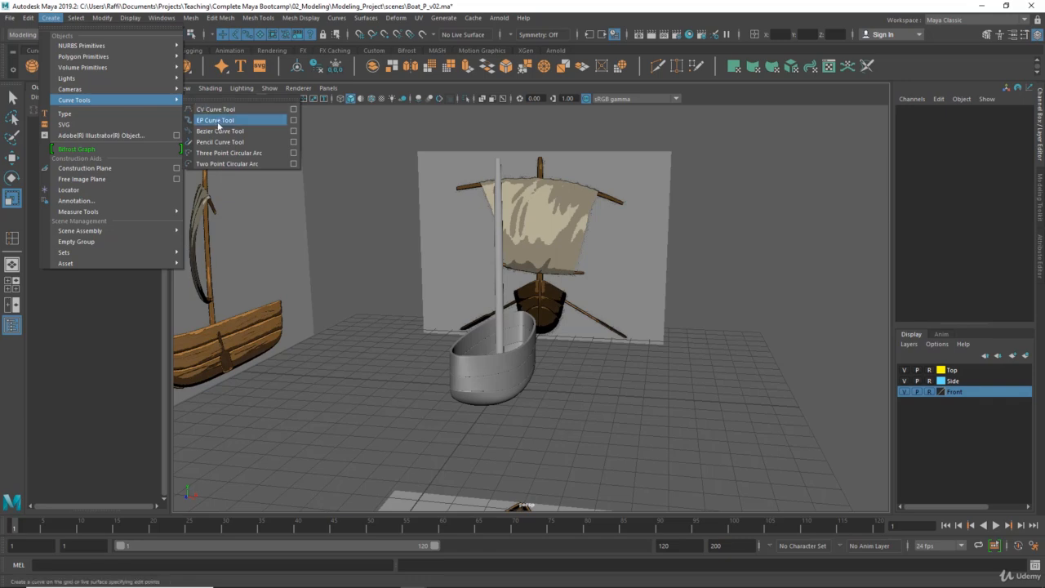
{"action": "left_click", "coordinate": [225, 121]}
{"action": "key", "text": "space"}
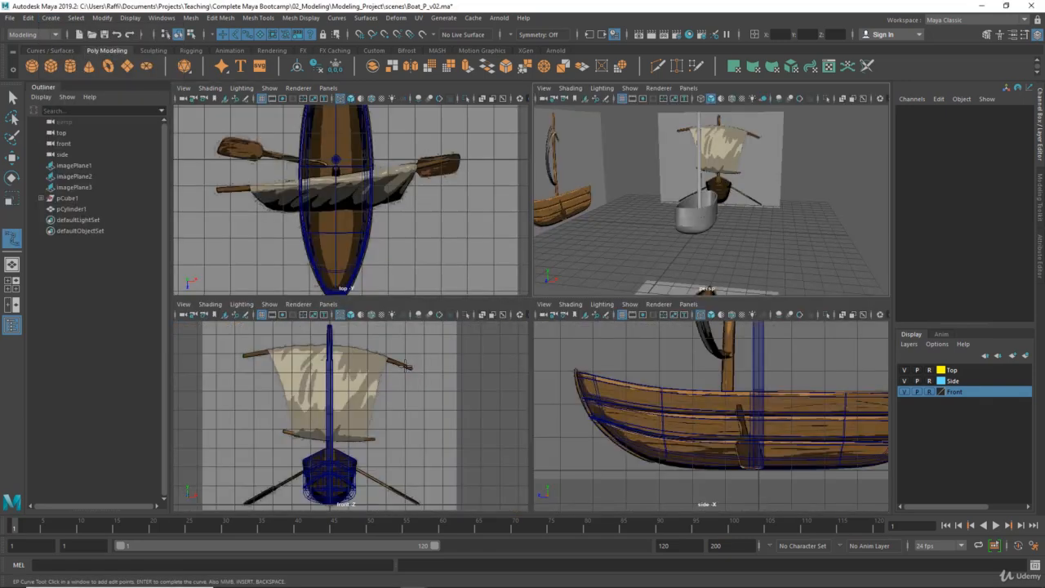
{"action": "key", "text": "space"}
{"action": "scroll", "coordinate": [422, 346], "scroll_direction": "up", "scroll_amount": 5}
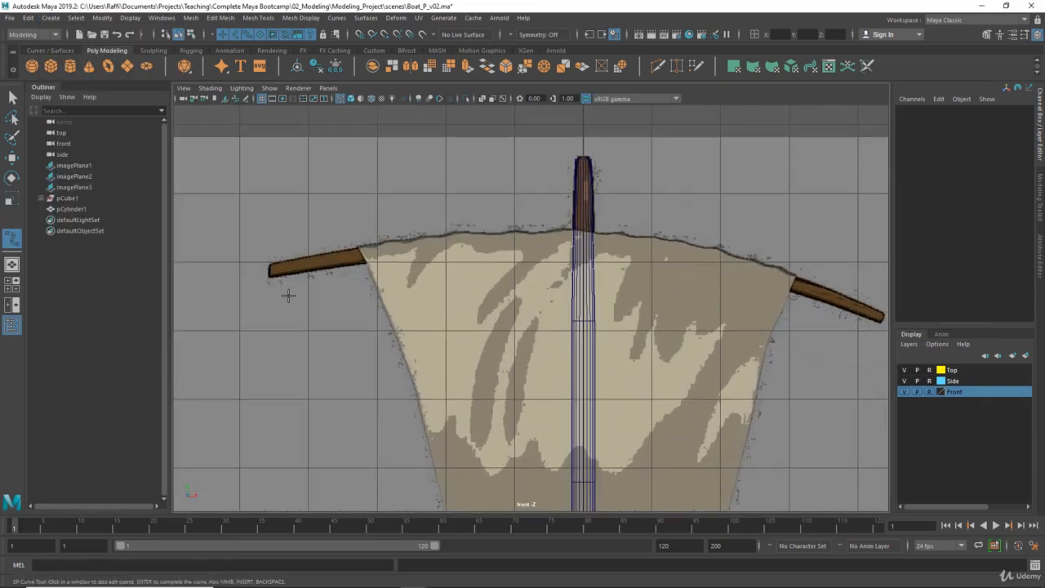
{"action": "left_click", "coordinate": [270, 270]}
{"action": "middle_click_drag", "start_coordinate": [310, 286], "coordinate": [270, 305], "text": "alt"}
{"action": "mouse_move", "coordinate": [340, 270]}
{"action": "left_mouse_down"}
{"action": "mouse_move", "coordinate": [366, 268]}
{"action": "mouse_move", "coordinate": [349, 267]}
{"action": "left_mouse_up"}
{"action": "middle_click_drag", "start_coordinate": [359, 268], "coordinate": [276, 266], "text": "alt"}
{"action": "left_click_drag", "start_coordinate": [351, 262], "coordinate": [435, 254]}
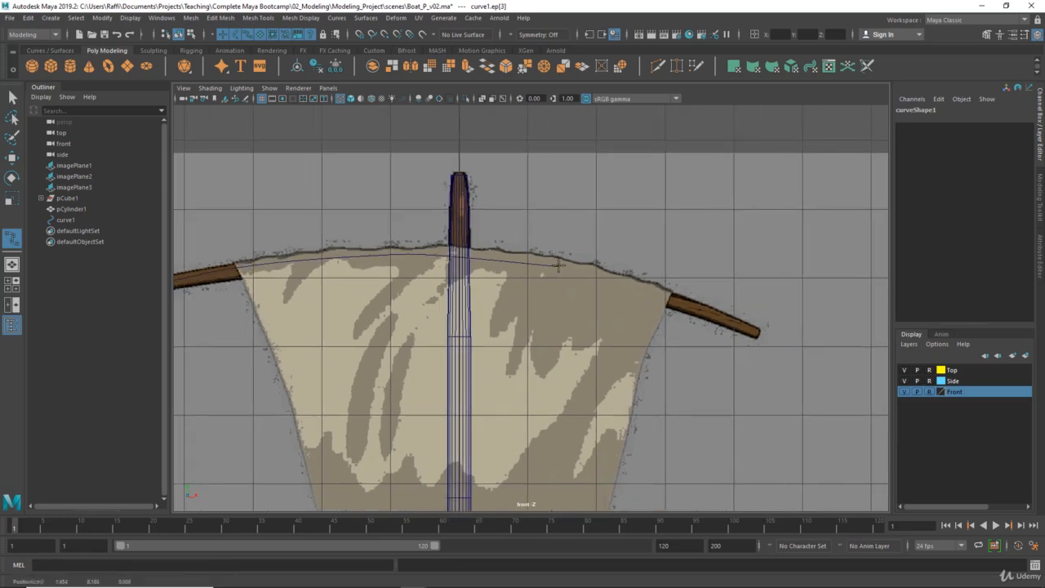
{"action": "left_click", "coordinate": [652, 296]}
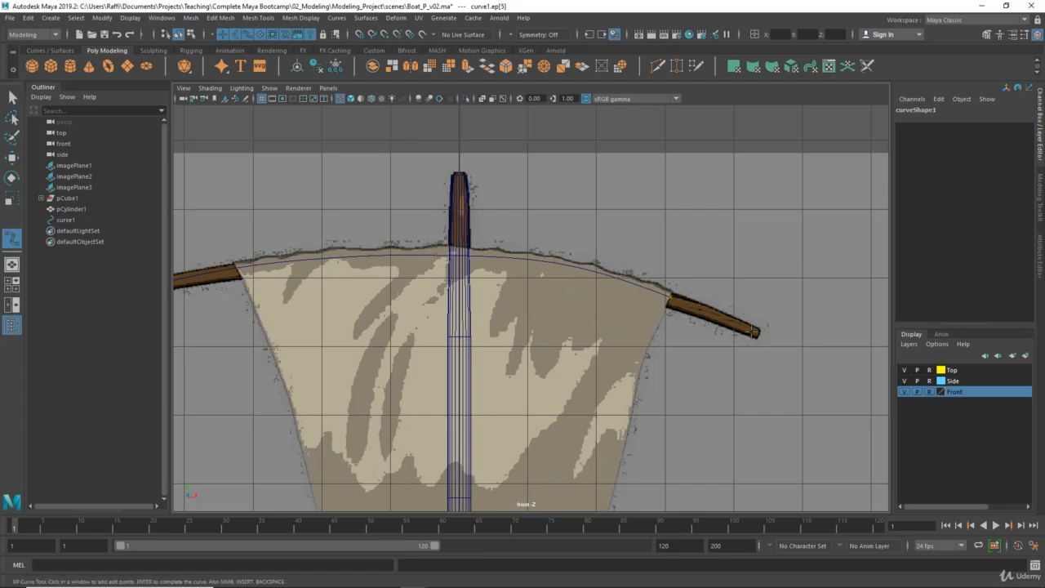
{"action": "left_click_drag", "start_coordinate": [753, 332], "coordinate": [760, 335]}
{"action": "key", "text": "Return"}
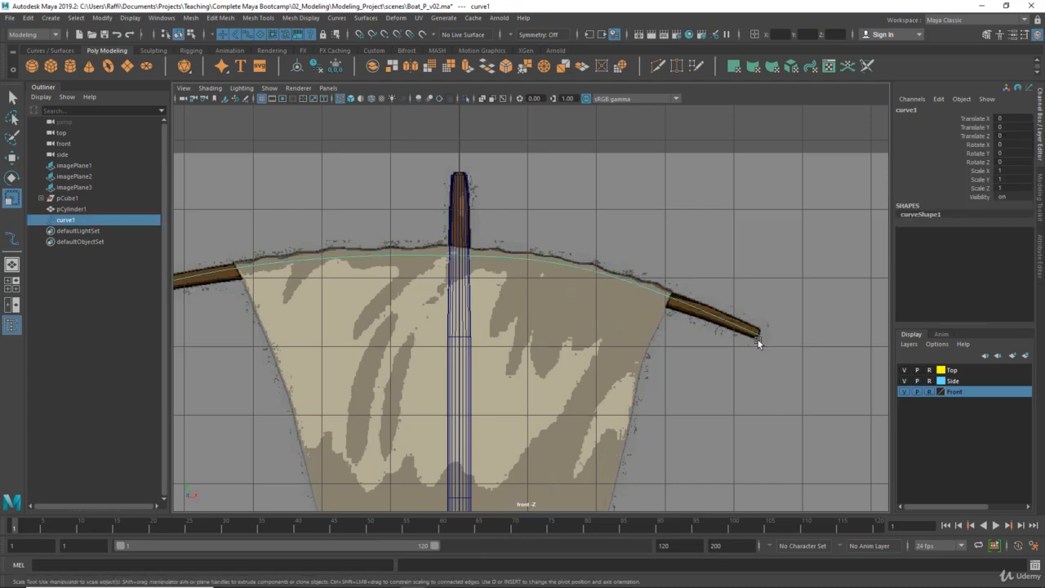
Step: Deselect the yard curve and create a NURBS circle around the mast, raised to Translate Y 4.776
{"action": "right_click_drag", "start_coordinate": [758, 340], "coordinate": [603, 323], "text": "alt"}
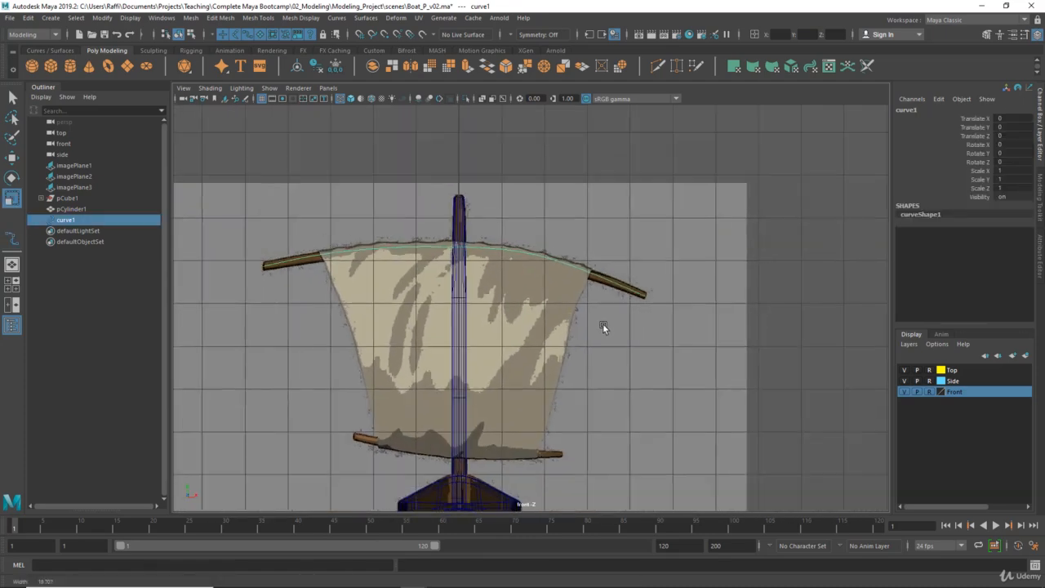
{"action": "key", "text": "space"}
{"action": "key", "text": "space"}
{"action": "left_click", "coordinate": [680, 338]}
{"action": "middle_click_drag", "start_coordinate": [601, 317], "coordinate": [632, 316], "text": "alt"}
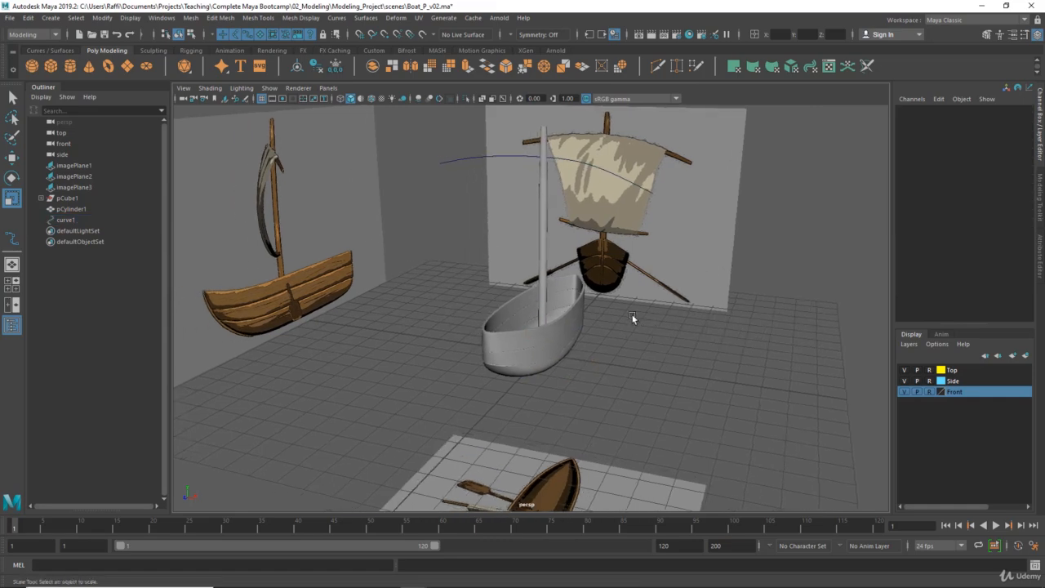
{"action": "left_click", "coordinate": [51, 51]}
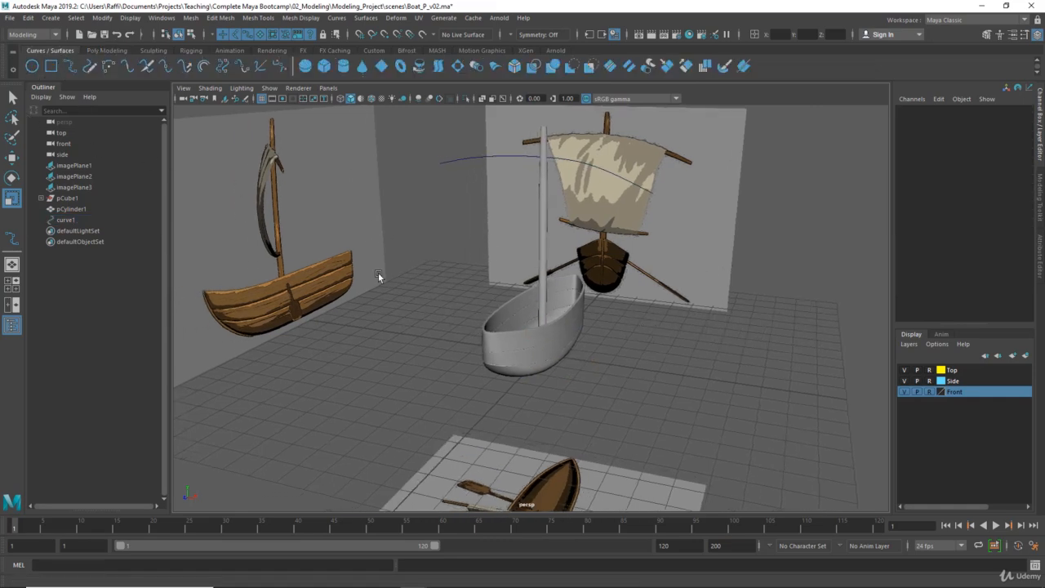
{"action": "left_click", "coordinate": [31, 67]}
{"action": "left_click_drag", "start_coordinate": [457, 311], "coordinate": [520, 180], "text": "alt"}
{"action": "key", "text": "w"}
{"action": "left_click_drag", "start_coordinate": [520, 298], "coordinate": [516, 287], "text": "alt"}
{"action": "middle_click_drag", "start_coordinate": [516, 286], "coordinate": [525, 387], "text": "alt"}
{"action": "left_click_drag", "start_coordinate": [524, 387], "coordinate": [501, 351], "text": "alt"}
{"action": "right_click_drag", "start_coordinate": [501, 351], "coordinate": [596, 394], "text": "alt"}
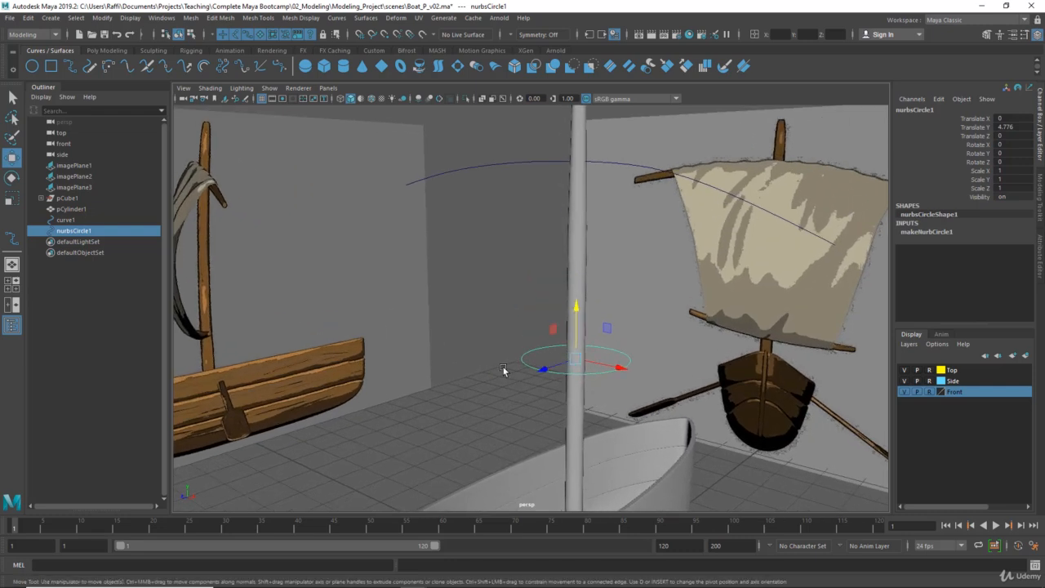
Step: Select the circle plus the yard curve and open the Extrude options, keeping Tube style, At path position and Component pivot
{"action": "left_click", "coordinate": [489, 162], "text": "shift"}
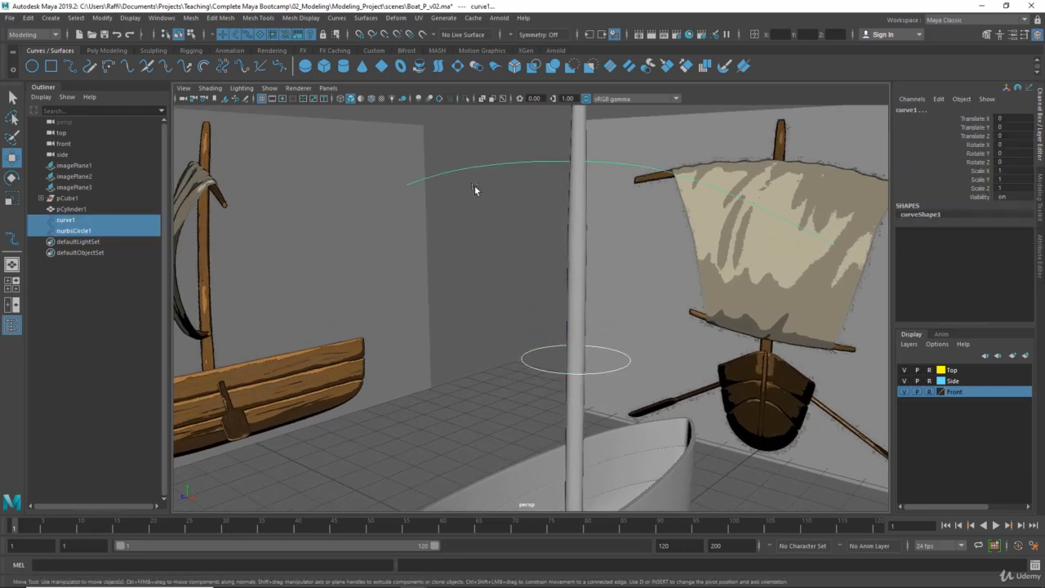
{"action": "left_click", "coordinate": [364, 18]}
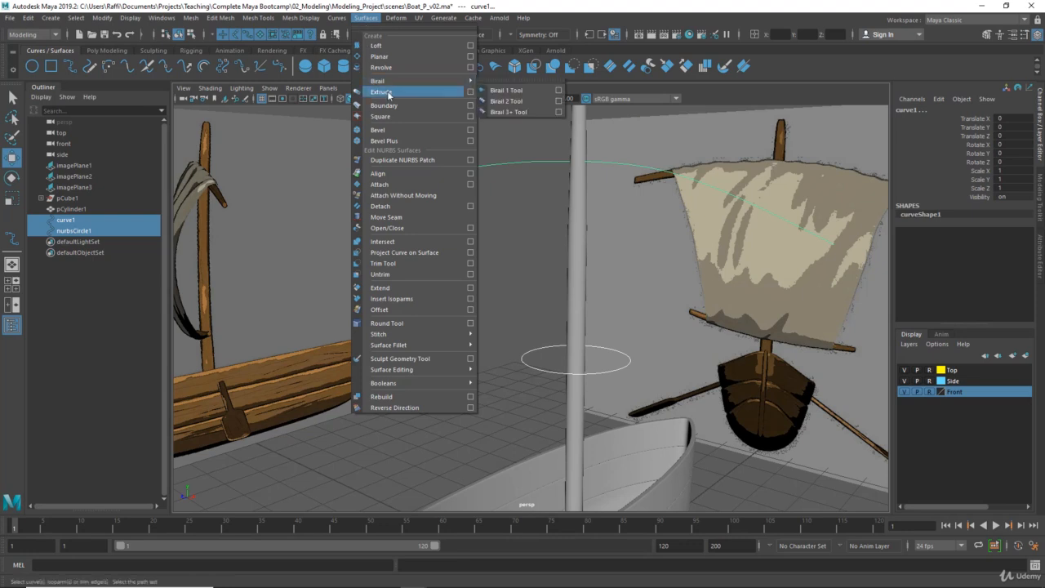
{"action": "left_click", "coordinate": [471, 92]}
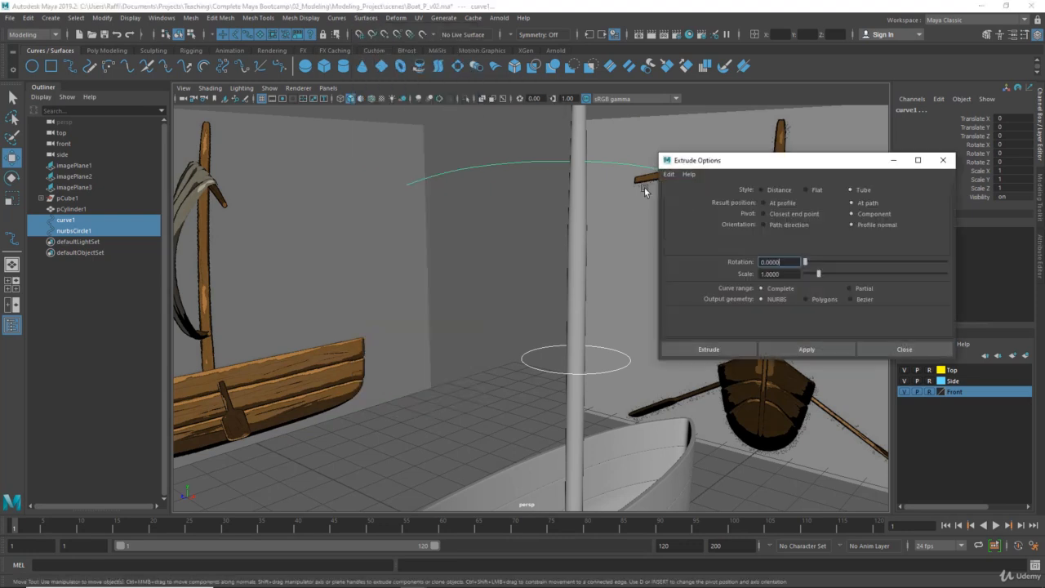
{"action": "left_click_drag", "start_coordinate": [734, 162], "coordinate": [715, 119]}
{"action": "left_click", "coordinate": [642, 156]}
{"action": "left_click", "coordinate": [666, 177]}
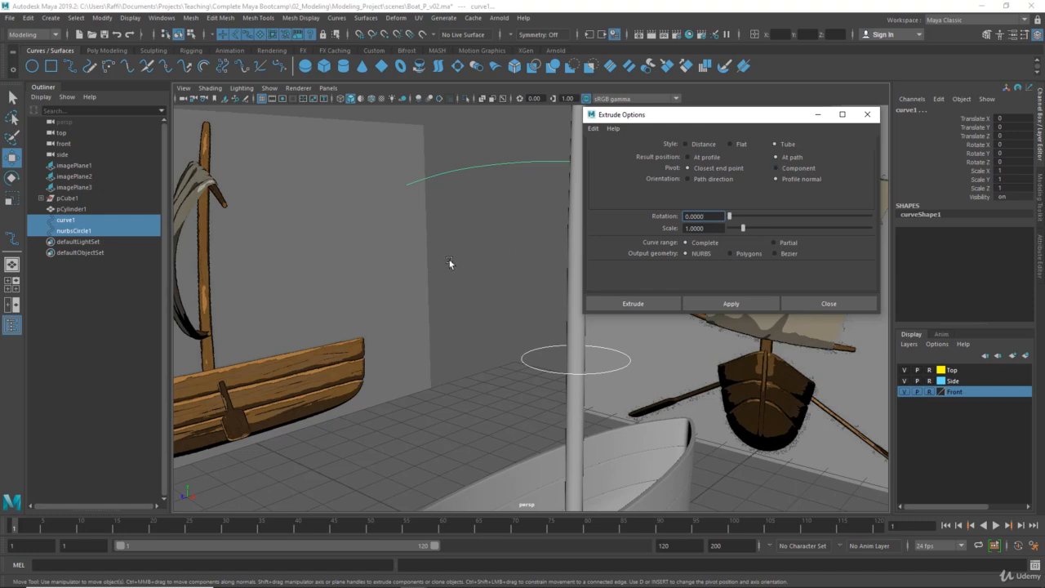
{"action": "left_click_drag", "start_coordinate": [450, 262], "coordinate": [475, 296], "text": "alt"}
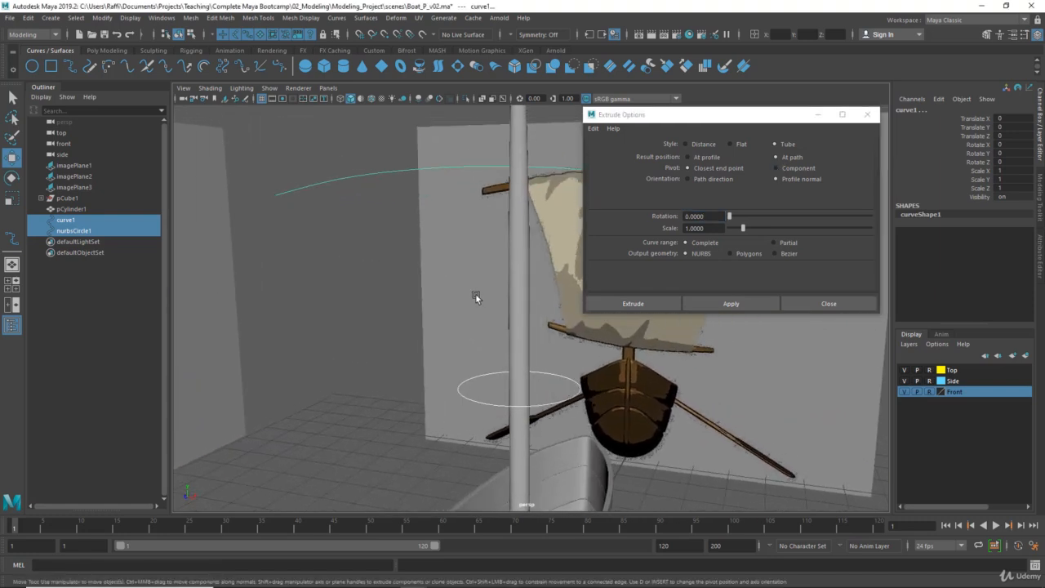
{"action": "scroll", "coordinate": [475, 297], "scroll_direction": "up", "scroll_amount": 1}
{"action": "left_click", "coordinate": [784, 172]}
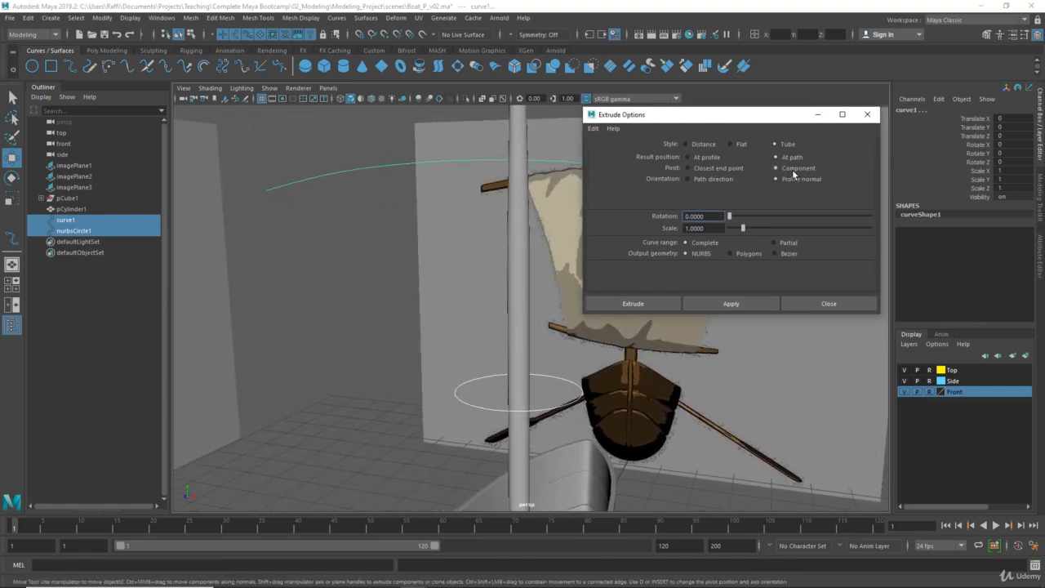
Step: Extrude the circle along the yard curve with Polygons output and the Control points tessellation method
{"action": "left_click", "coordinate": [750, 255]}
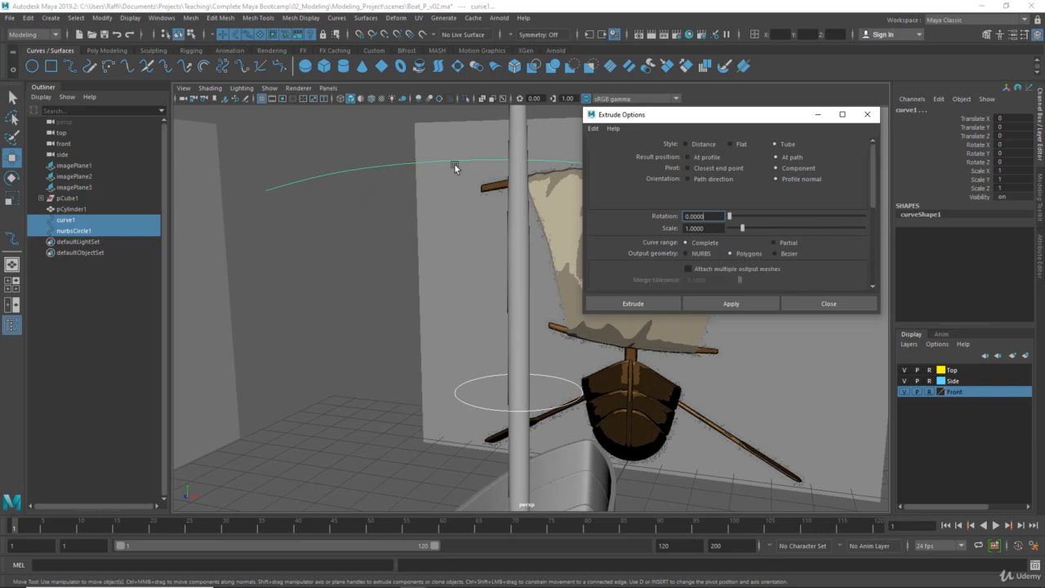
{"action": "left_click_drag", "start_coordinate": [871, 197], "coordinate": [872, 236]}
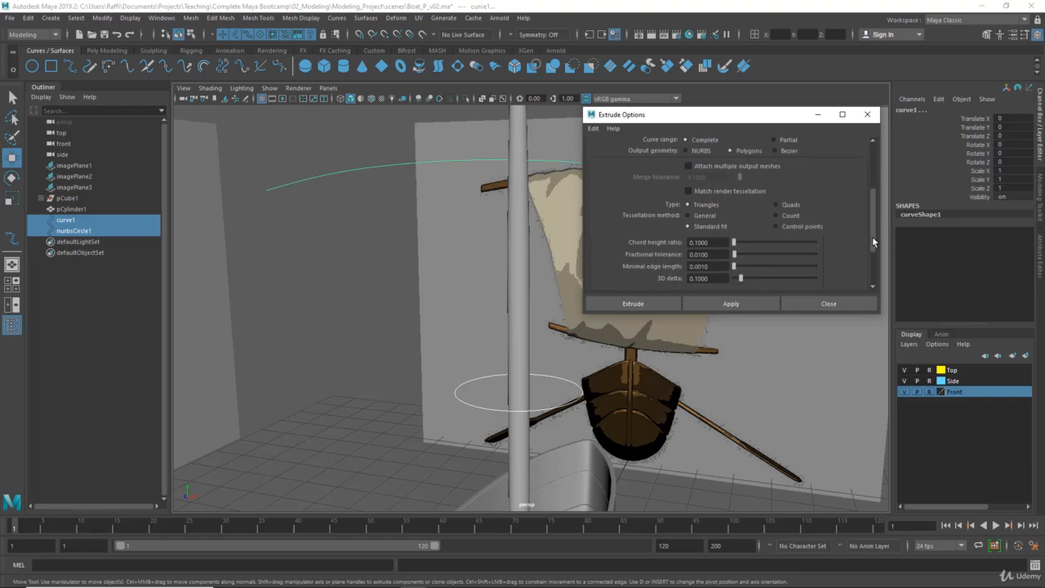
{"action": "left_click", "coordinate": [791, 226]}
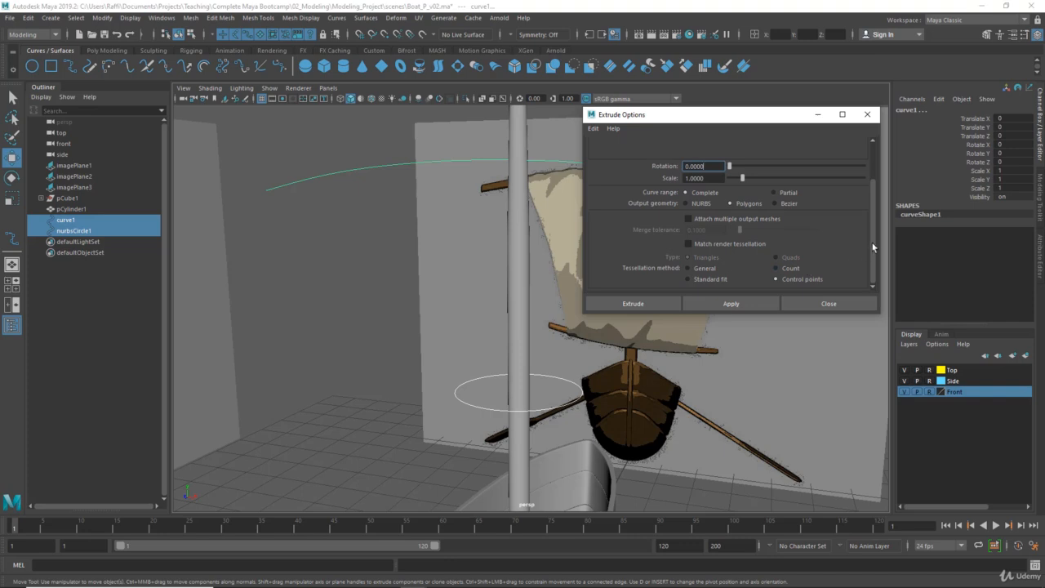
{"action": "left_click", "coordinate": [731, 303]}
{"action": "left_click_drag", "start_coordinate": [425, 289], "coordinate": [543, 304], "text": "alt"}
{"action": "left_click_drag", "start_coordinate": [403, 315], "coordinate": [491, 316], "text": "alt"}
{"action": "left_click_drag", "start_coordinate": [483, 214], "coordinate": [499, 280], "text": "alt"}
Step: Select the profile circle and scale it down uniformly to about 0.159 to thin the extruded yard
{"action": "left_click", "coordinate": [460, 282]}
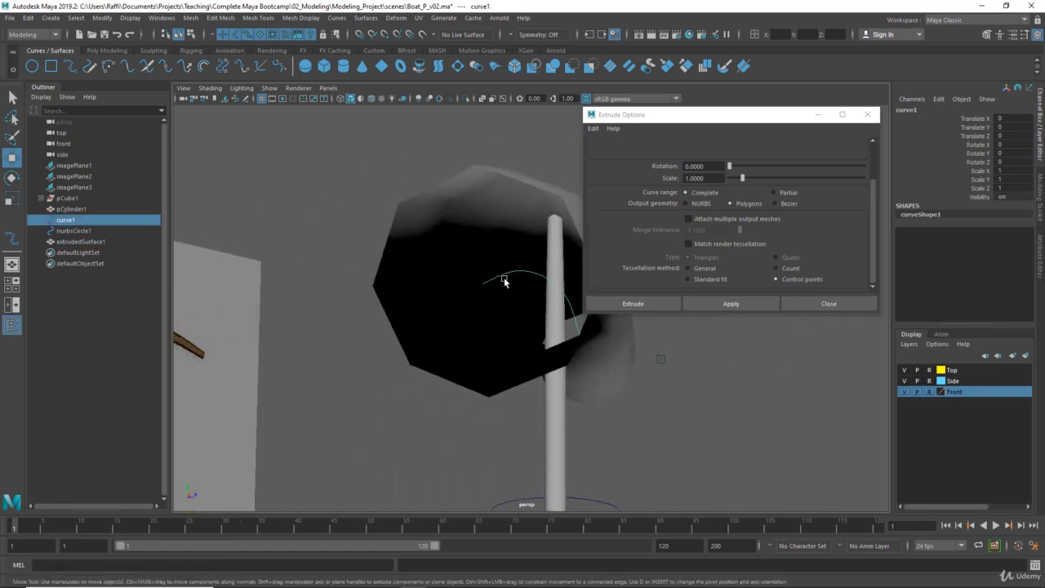
{"action": "right_click_drag", "start_coordinate": [499, 280], "coordinate": [556, 260]}
{"action": "left_click_drag", "start_coordinate": [517, 303], "coordinate": [491, 383], "text": "alt"}
{"action": "left_click", "coordinate": [495, 346]}
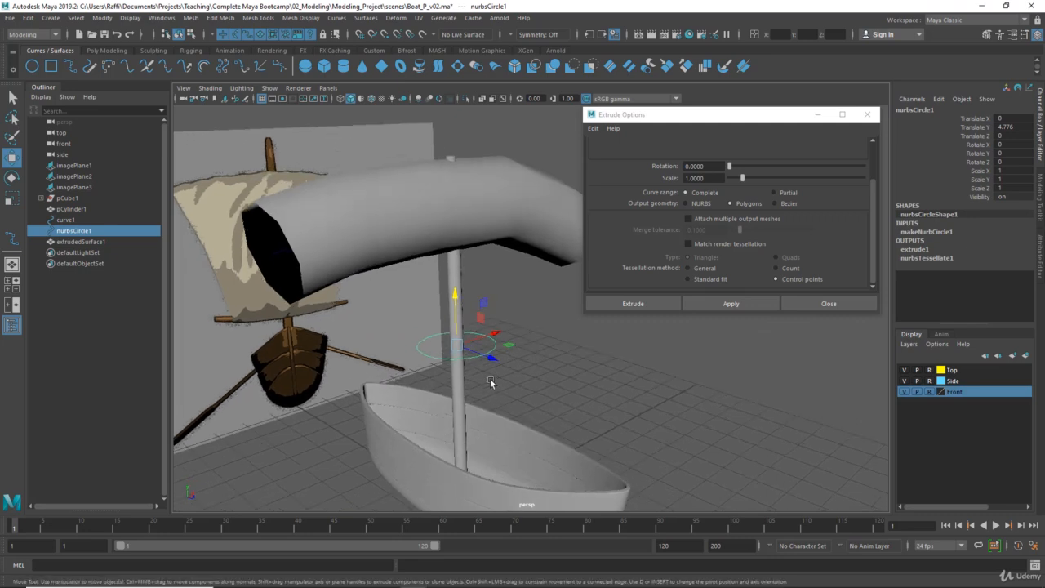
{"action": "key", "text": "e"}
{"action": "key", "text": "r"}
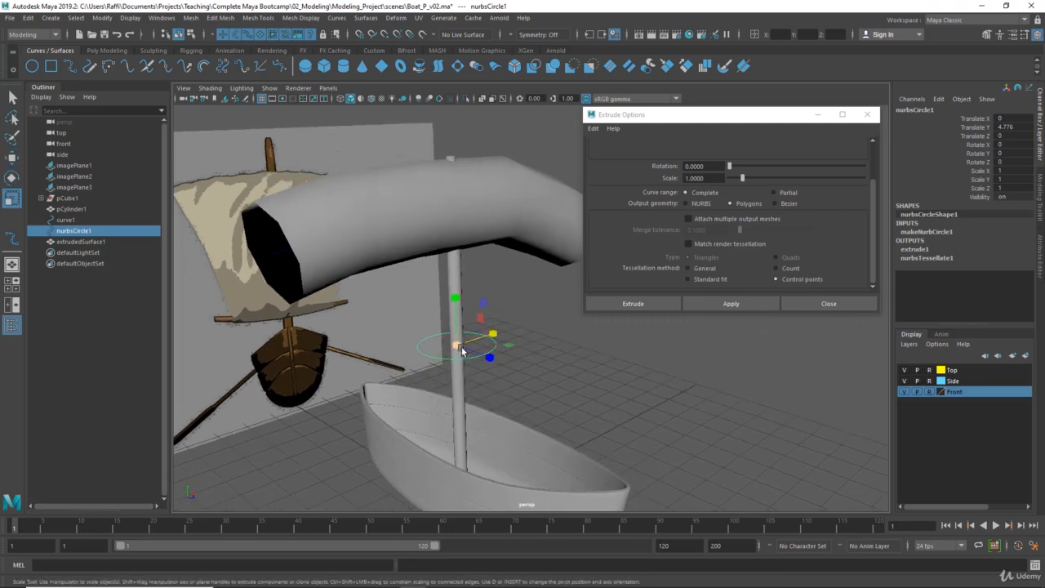
{"action": "left_click_drag", "start_coordinate": [461, 351], "coordinate": [419, 340]}
Step: Refine the profile circle's uniform scale to 0.125 against the reference yard in the front view
{"action": "key", "text": "space"}
{"action": "key", "text": "space"}
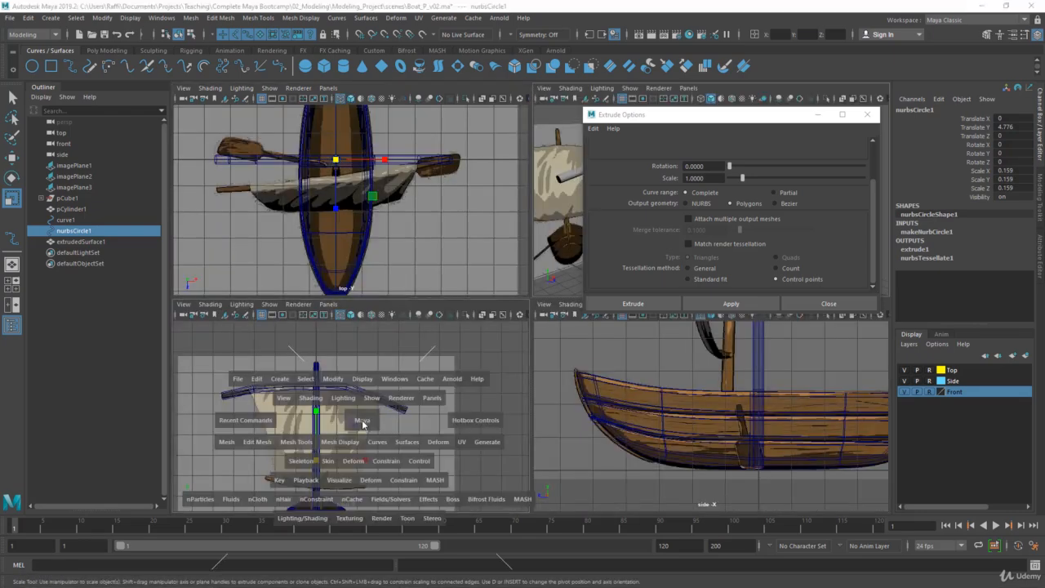
{"action": "middle_click_drag", "start_coordinate": [391, 408], "coordinate": [462, 390], "text": "alt"}
{"action": "right_click_drag", "start_coordinate": [463, 390], "coordinate": [485, 374], "text": "alt"}
{"action": "middle_click_drag", "start_coordinate": [485, 373], "coordinate": [368, 384], "text": "alt"}
{"action": "right_click_drag", "start_coordinate": [369, 384], "coordinate": [396, 391], "text": "alt"}
{"action": "left_click_drag", "start_coordinate": [397, 420], "coordinate": [393, 421]}
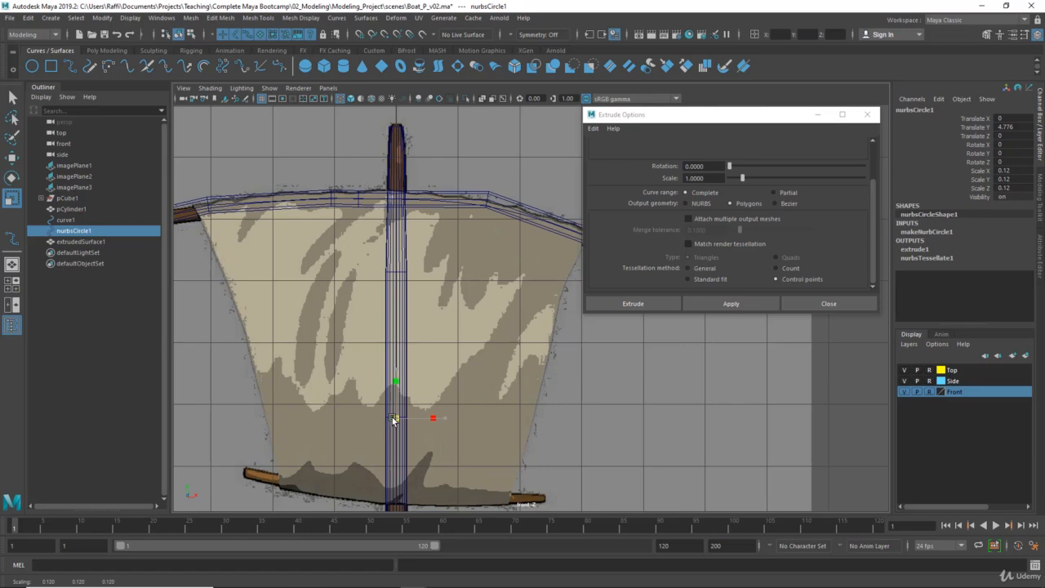
{"action": "middle_click_drag", "start_coordinate": [311, 383], "coordinate": [577, 400], "text": "alt"}
{"action": "right_click_drag", "start_coordinate": [568, 367], "coordinate": [389, 333], "text": "alt"}
{"action": "middle_click_drag", "start_coordinate": [388, 331], "coordinate": [225, 311], "text": "alt"}
{"action": "middle_click_drag", "start_coordinate": [476, 346], "coordinate": [374, 338], "text": "alt"}
{"action": "right_click_drag", "start_coordinate": [374, 338], "coordinate": [450, 326], "text": "alt"}
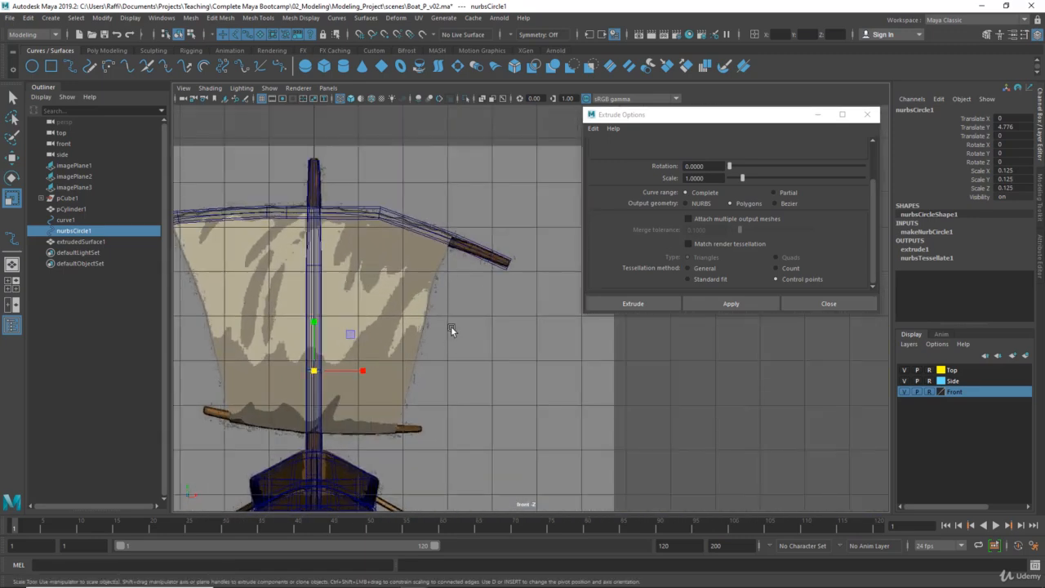
Step: Preview the extruded yard with smooth mesh display in the perspective view
{"action": "key", "text": "space"}
{"action": "key", "text": "space"}
{"action": "key", "text": "space"}
{"action": "key", "text": "space"}
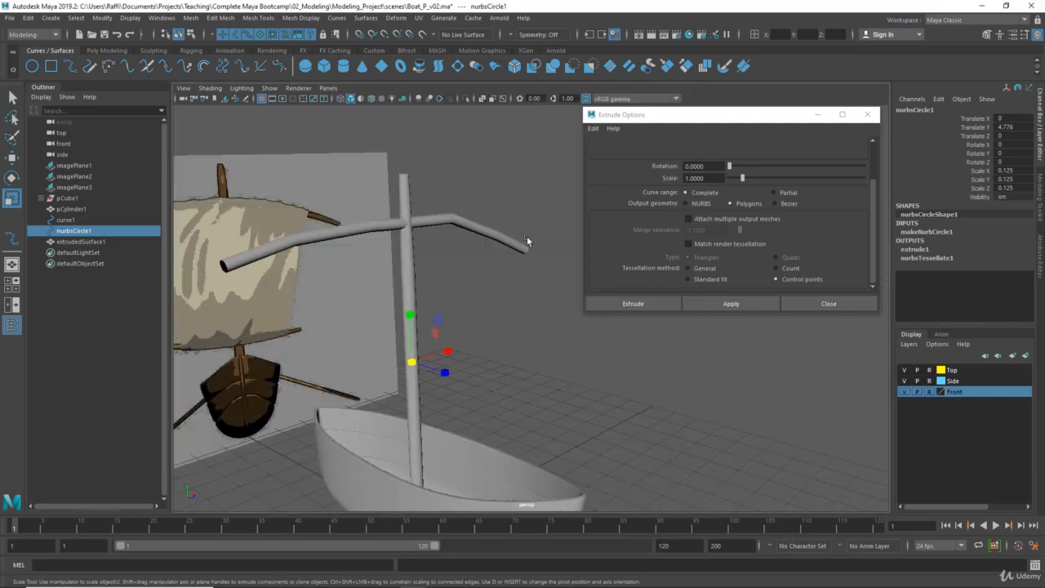
{"action": "left_click_drag", "start_coordinate": [527, 239], "coordinate": [571, 255], "text": "alt"}
{"action": "left_click", "coordinate": [457, 236]}
{"action": "left_click_drag", "start_coordinate": [500, 279], "coordinate": [455, 244], "text": "alt"}
{"action": "key", "text": "3"}
{"action": "left_click", "coordinate": [506, 314]}
{"action": "left_click_drag", "start_coordinate": [513, 322], "coordinate": [410, 305], "text": "alt"}
Step: Switch to wireframe display and try adjusting the yard curve through its control vertices near one tip
{"action": "left_click", "coordinate": [67, 220]}
{"action": "scroll", "coordinate": [378, 304], "scroll_direction": "down", "scroll_amount": 2}
{"action": "left_click", "coordinate": [191, 436]}
{"action": "middle_click_drag", "start_coordinate": [304, 338], "coordinate": [317, 391], "text": "alt"}
{"action": "right_click_drag", "start_coordinate": [318, 390], "coordinate": [454, 382], "text": "alt"}
{"action": "key", "text": "4"}
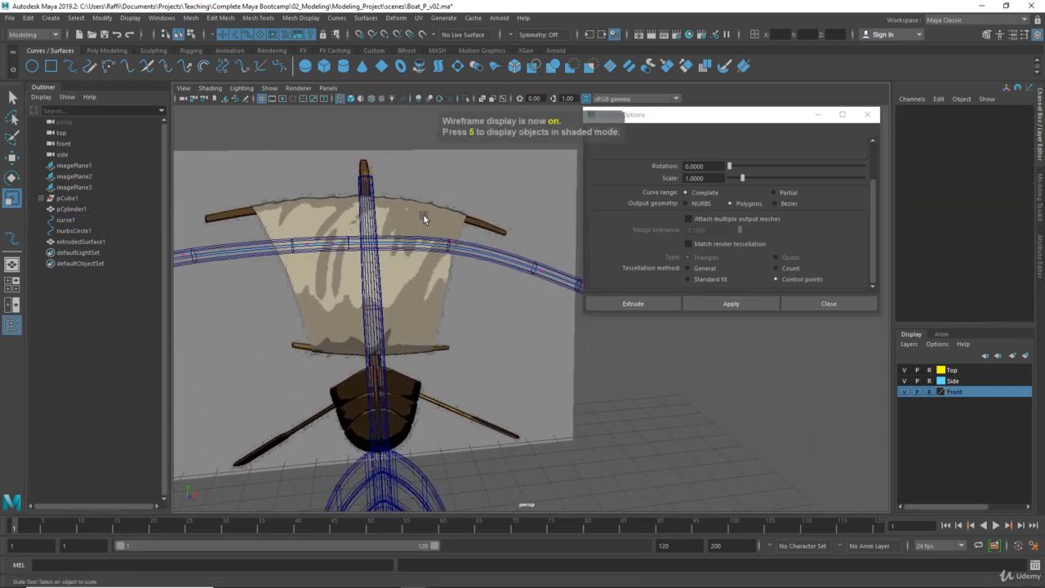
{"action": "left_click_drag", "start_coordinate": [423, 216], "coordinate": [482, 299]}
{"action": "left_click_drag", "start_coordinate": [482, 299], "coordinate": [469, 282], "text": "alt"}
{"action": "key", "text": "w"}
{"action": "left_click_drag", "start_coordinate": [455, 187], "coordinate": [311, 218]}
{"action": "left_click_drag", "start_coordinate": [324, 158], "coordinate": [324, 160]}
{"action": "right_click_drag", "start_coordinate": [432, 175], "coordinate": [433, 177]}
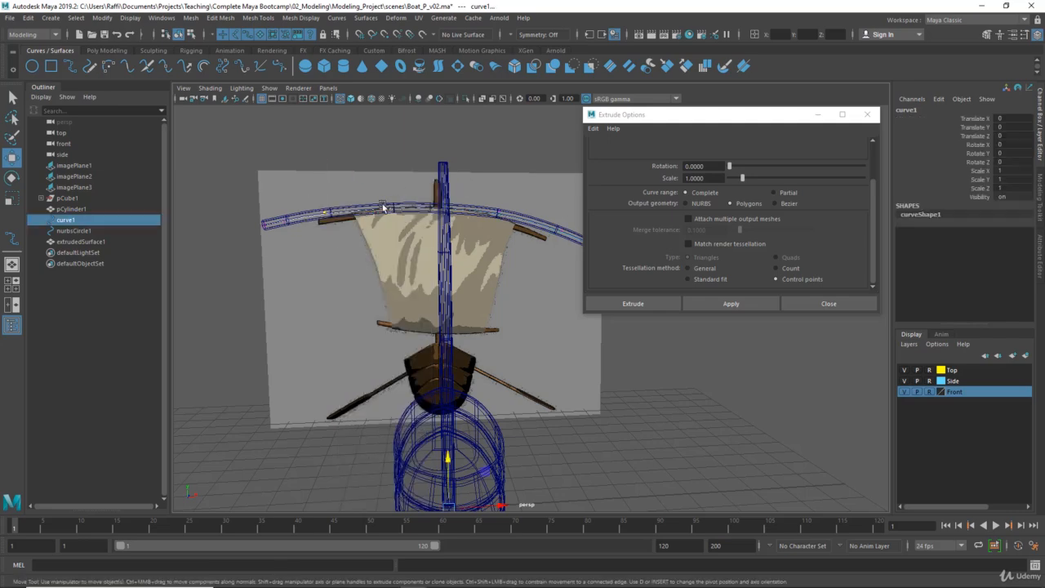
Step: Examine the extruded yard, its path curve and its profile circle in wireframe by selecting each in turn
{"action": "left_click", "coordinate": [385, 208]}
{"action": "left_click_drag", "start_coordinate": [385, 212], "coordinate": [393, 348], "text": "alt"}
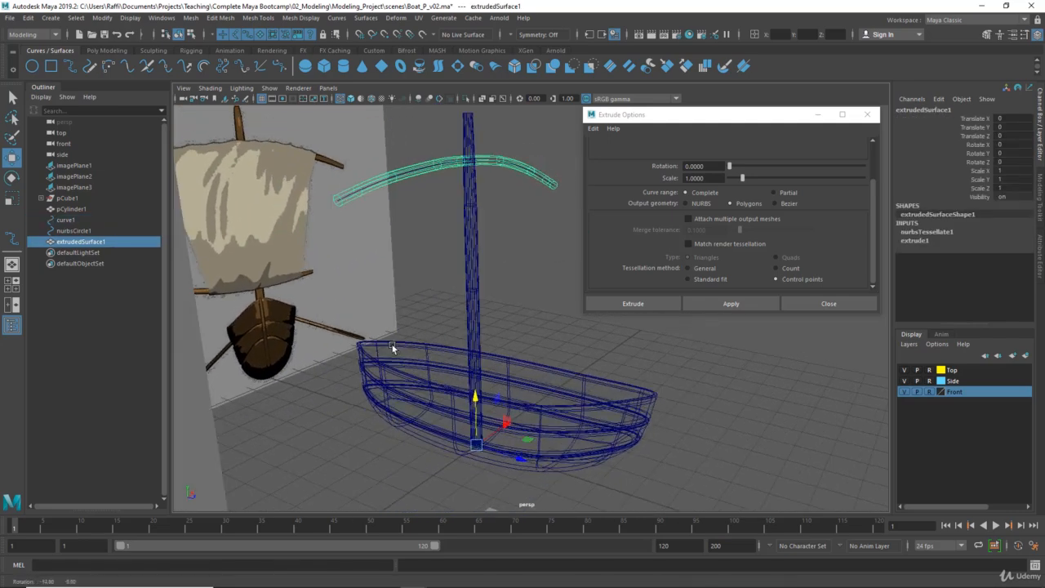
{"action": "middle_click_drag", "start_coordinate": [393, 348], "coordinate": [385, 387], "text": "alt"}
{"action": "right_click_drag", "start_coordinate": [384, 387], "coordinate": [491, 404], "text": "alt"}
{"action": "left_click_drag", "start_coordinate": [455, 376], "coordinate": [418, 348]}
{"action": "right_click_drag", "start_coordinate": [418, 352], "coordinate": [480, 388], "text": "alt"}
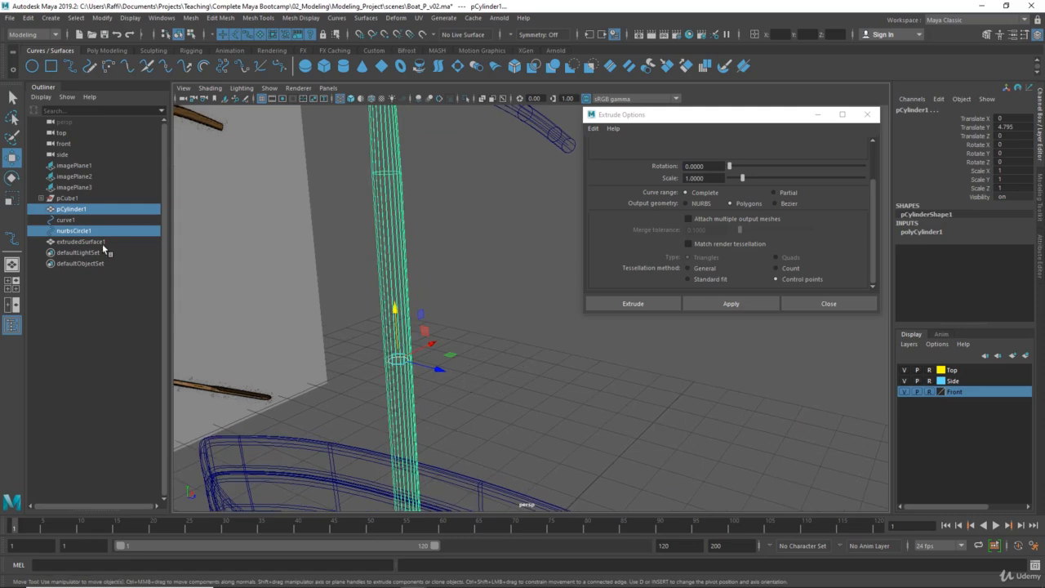
{"action": "left_click", "coordinate": [88, 221]}
{"action": "right_click_drag", "start_coordinate": [527, 208], "coordinate": [499, 178], "text": "alt"}
{"action": "left_click_drag", "start_coordinate": [507, 344], "coordinate": [519, 347], "text": "alt"}
{"action": "left_click", "coordinate": [72, 230]}
{"action": "left_click", "coordinate": [649, 304]}
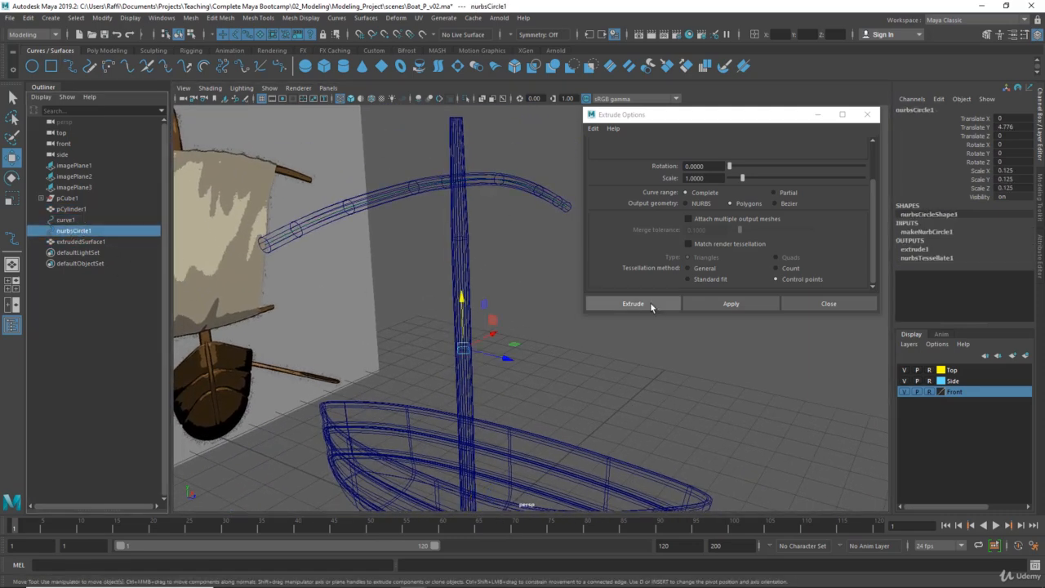
{"action": "middle_click_drag", "start_coordinate": [273, 239], "coordinate": [331, 263], "text": "alt"}
{"action": "right_click_drag", "start_coordinate": [364, 255], "coordinate": [409, 233], "text": "alt"}
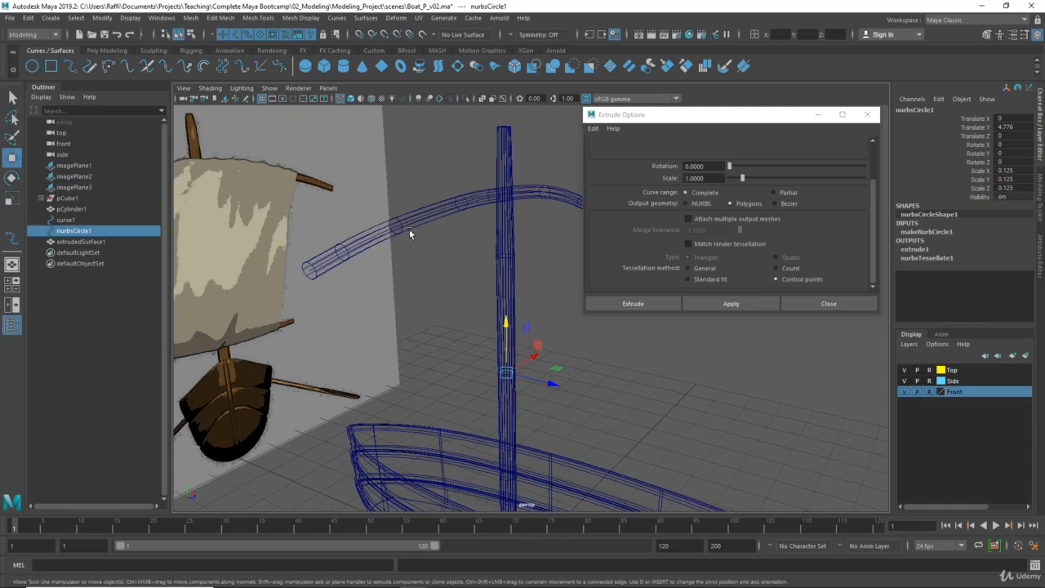
Step: Delete the construction history of the extruded yard
{"action": "left_click", "coordinate": [412, 226]}
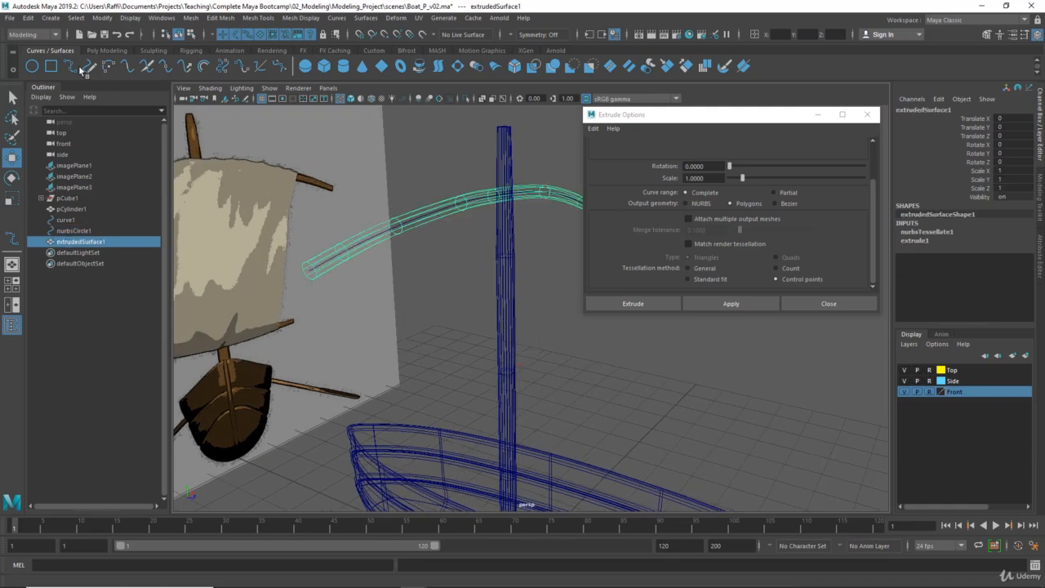
{"action": "left_click", "coordinate": [31, 20]}
{"action": "mouse_move", "coordinate": [68, 148]}
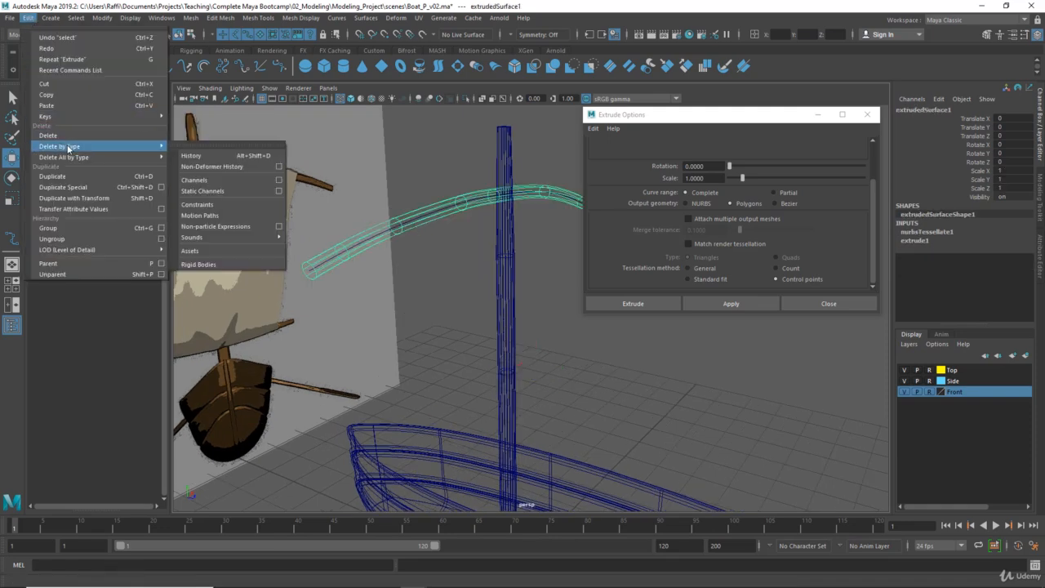
{"action": "left_click", "coordinate": [194, 155]}
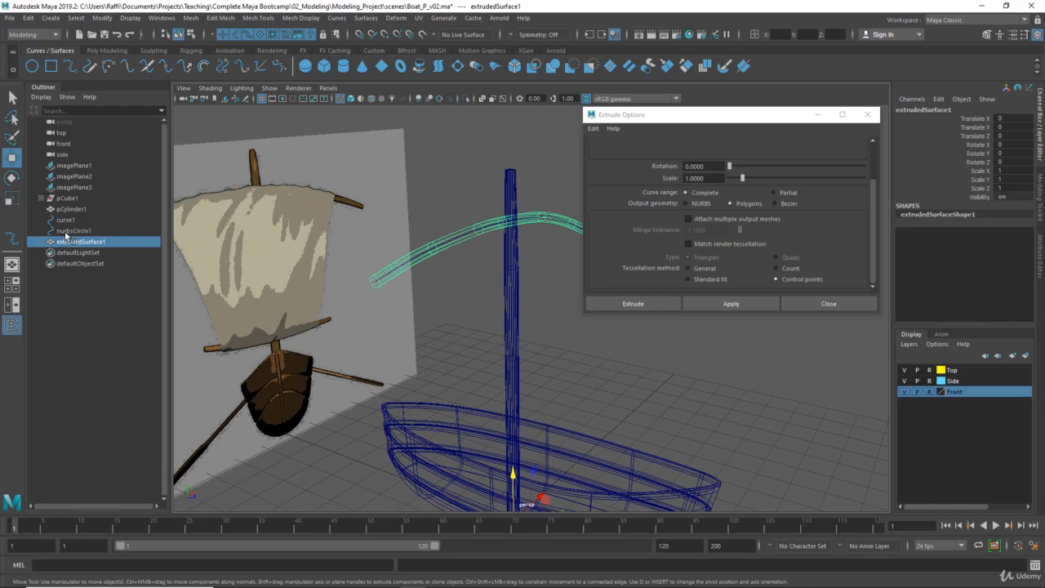
Step: Move the profile circle off the mast to Translate X 1.033 and Z 1.64 and scale it to 0.066
{"action": "left_click", "coordinate": [72, 231]}
{"action": "left_click_drag", "start_coordinate": [461, 342], "coordinate": [615, 387], "text": "alt"}
{"action": "key", "text": "e"}
{"action": "key", "text": "ctrl+z"}
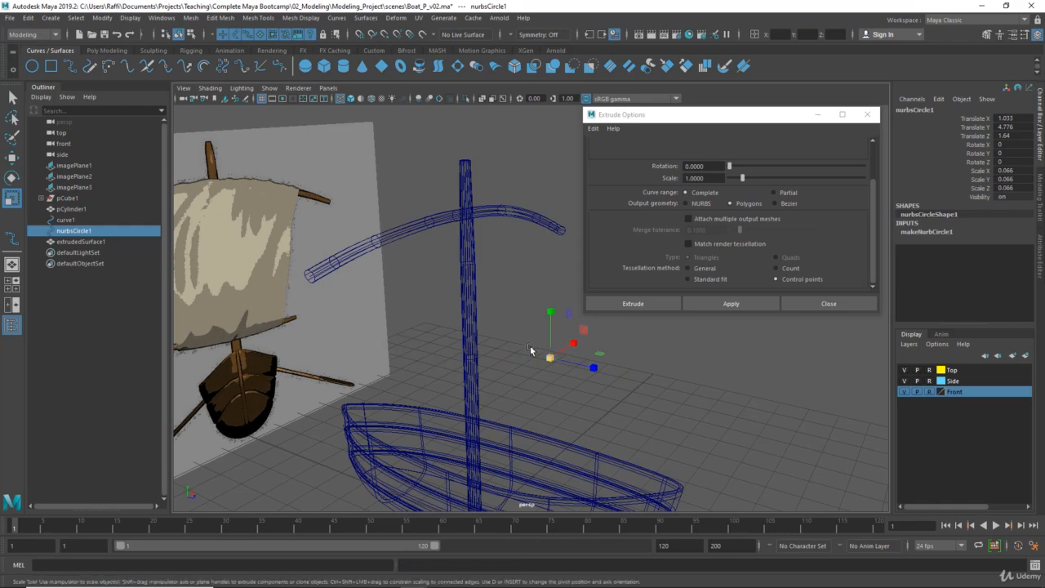
Step: Delete the profile circle and the yard's path curve
{"action": "key", "text": "Delete"}
{"action": "left_click", "coordinate": [480, 212]}
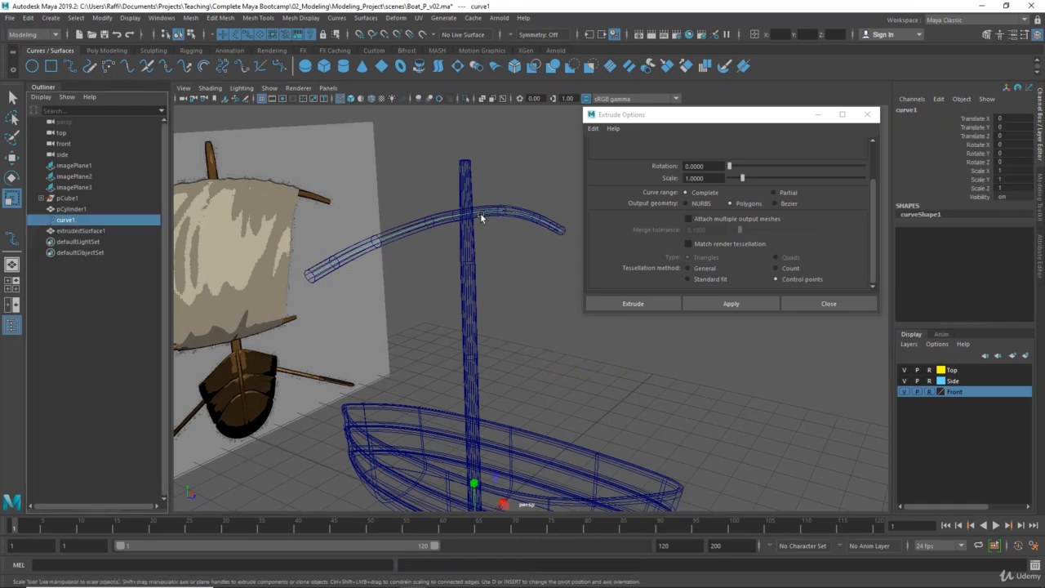
{"action": "key", "text": "Delete"}
Step: Return to shaded display and examine the open tip of the yard beside the mast
{"action": "mouse_move", "coordinate": [512, 305]}
{"action": "left_mouse_down", "text": "alt"}
{"action": "mouse_move", "coordinate": [448, 277]}
{"action": "mouse_move", "coordinate": [434, 296]}
{"action": "mouse_move", "coordinate": [467, 294]}
{"action": "mouse_move", "coordinate": [401, 308]}
{"action": "mouse_move", "coordinate": [497, 355]}
{"action": "mouse_move", "coordinate": [550, 402]}
{"action": "left_mouse_up", "text": "alt"}
{"action": "key", "text": "5"}
{"action": "middle_click_drag", "start_coordinate": [551, 402], "coordinate": [455, 345], "text": "alt"}
{"action": "left_click_drag", "start_coordinate": [455, 346], "coordinate": [466, 312], "text": "alt"}
{"action": "left_click_drag", "start_coordinate": [514, 400], "coordinate": [501, 366], "text": "alt"}
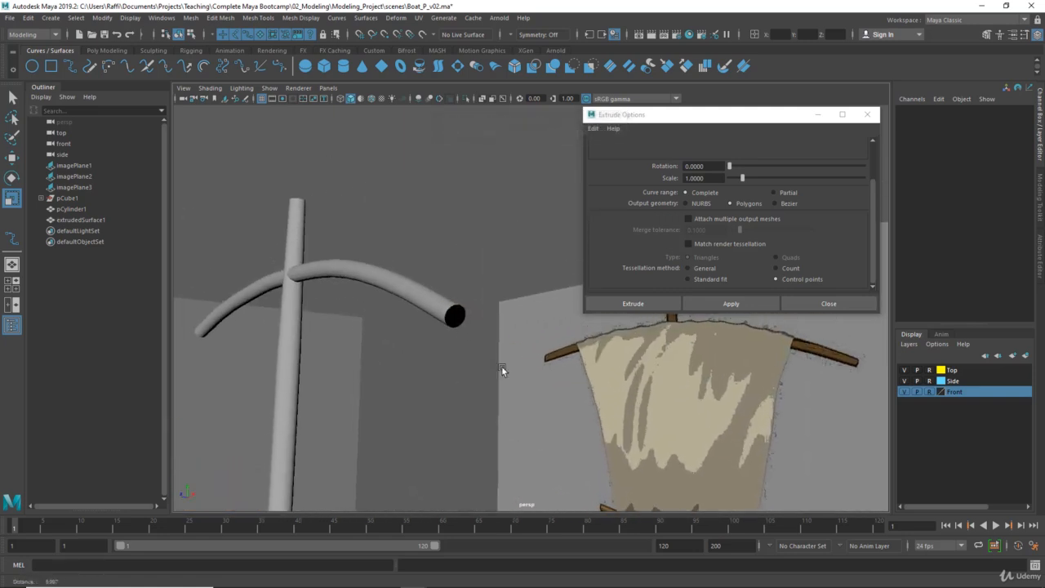
Step: Cap the open ends of the extruded upper yard with Fill Hole
{"action": "right_click_drag", "start_coordinate": [501, 366], "coordinate": [531, 372], "text": "alt"}
{"action": "left_click", "coordinate": [463, 303]}
{"action": "left_click_drag", "start_coordinate": [462, 304], "coordinate": [508, 341], "text": "alt"}
{"action": "left_click", "coordinate": [480, 266]}
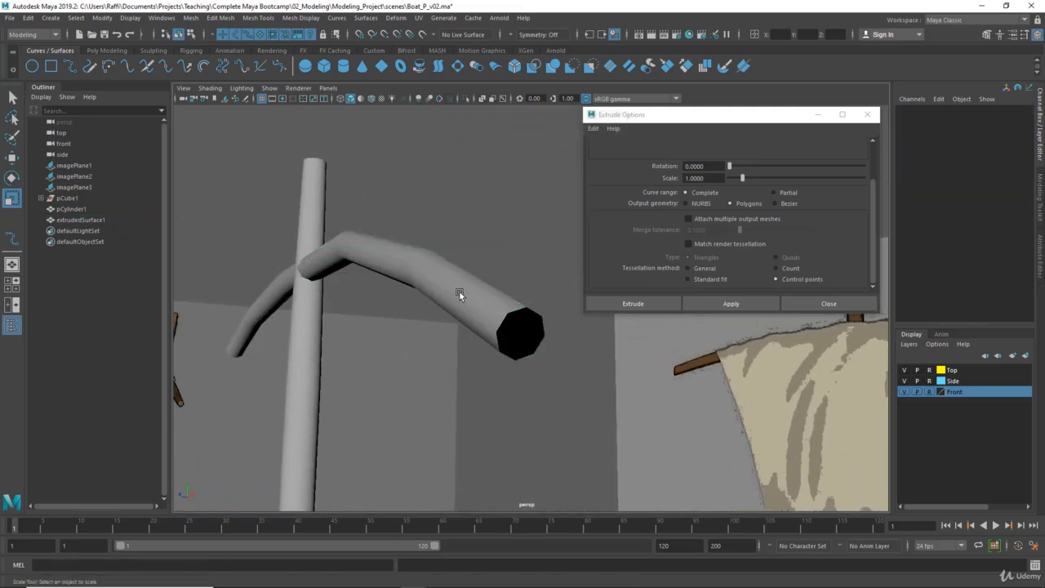
{"action": "left_click", "coordinate": [469, 294]}
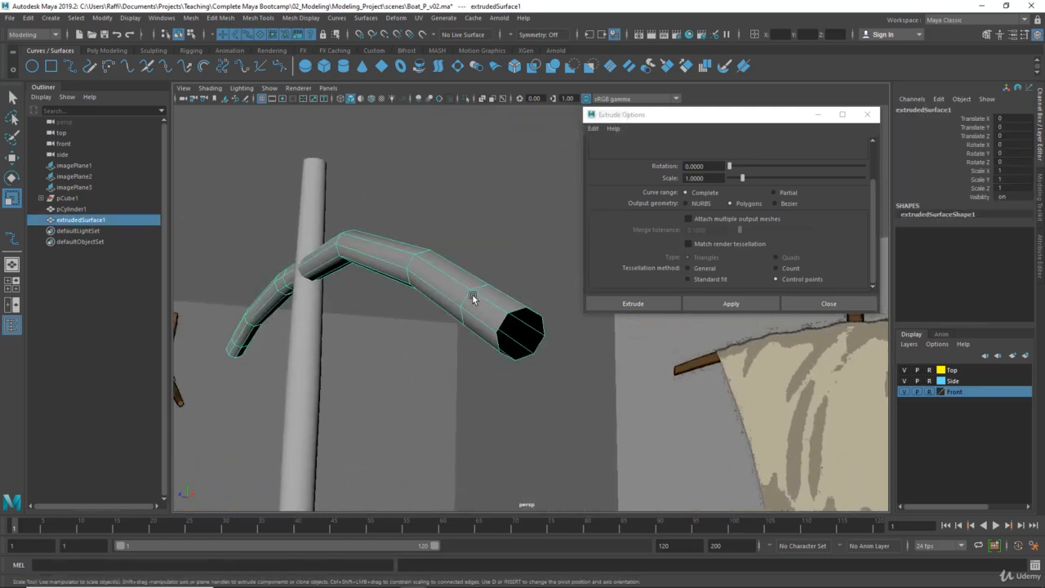
{"action": "left_click", "coordinate": [191, 18]}
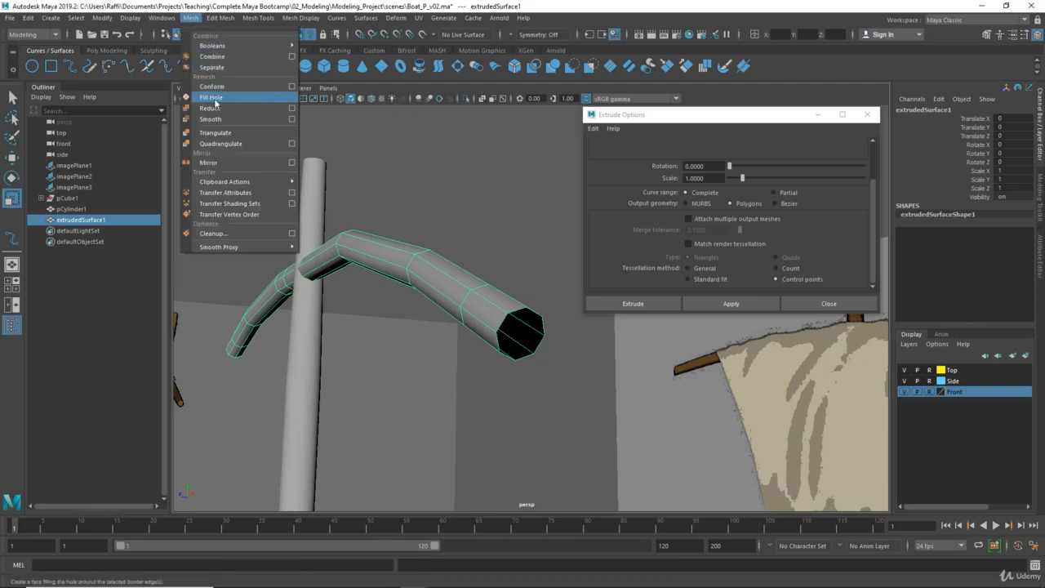
{"action": "left_click", "coordinate": [219, 102]}
{"action": "left_click", "coordinate": [452, 335]}
{"action": "left_click", "coordinate": [511, 336]}
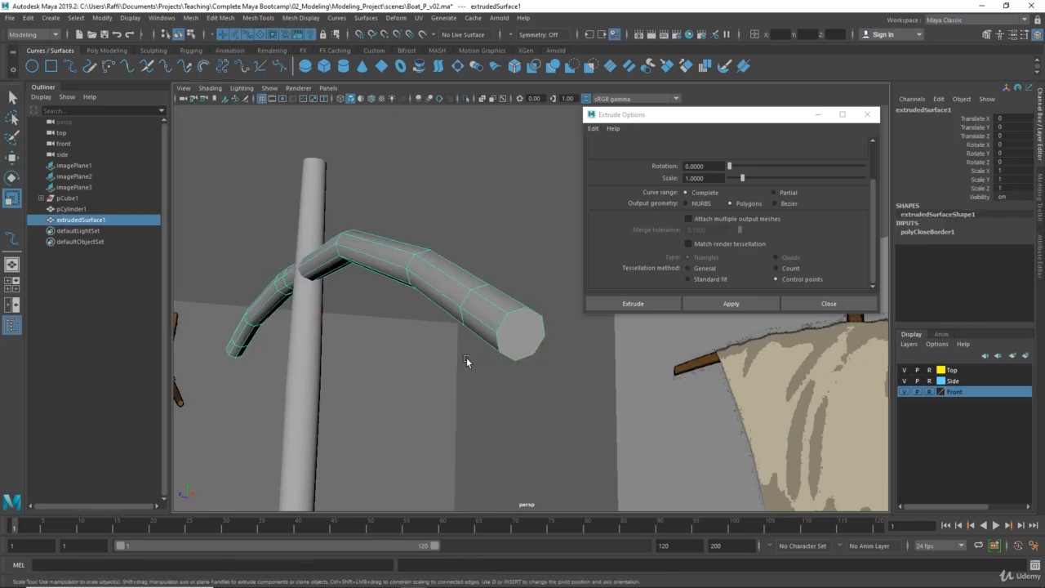
{"action": "left_click_drag", "start_coordinate": [467, 357], "coordinate": [458, 311], "text": "alt"}
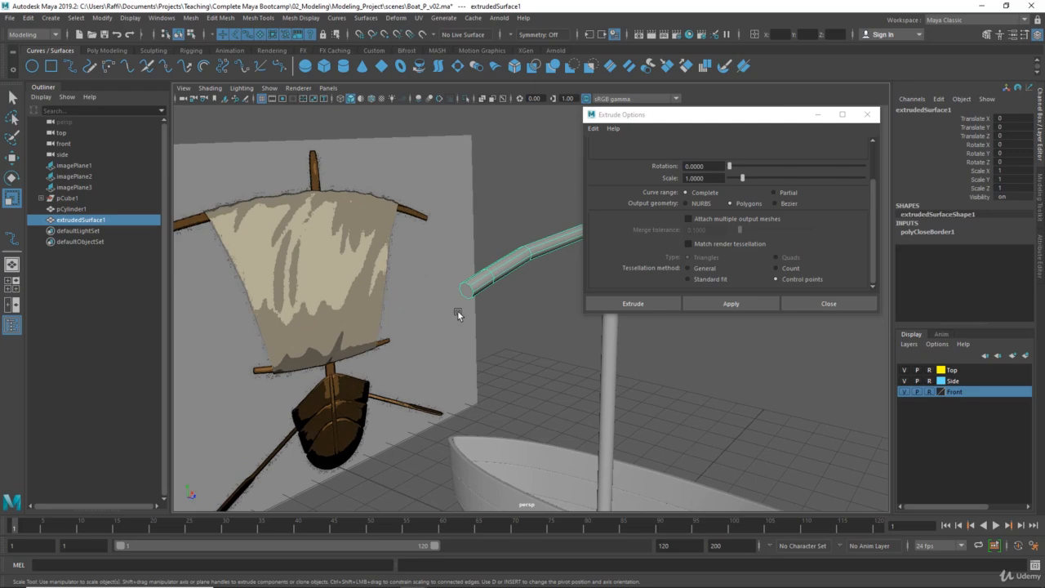
Step: Duplicate the capped yard and move the copy about 3.4 units down the mast to serve as the lower yard
{"action": "left_click", "coordinate": [520, 342]}
{"action": "left_click_drag", "start_coordinate": [521, 343], "coordinate": [461, 342], "text": "alt"}
{"action": "scroll", "coordinate": [477, 331], "scroll_direction": "up", "scroll_amount": 2}
{"action": "left_click", "coordinate": [488, 255]}
{"action": "left_click_drag", "start_coordinate": [488, 255], "coordinate": [440, 301], "text": "alt"}
{"action": "key", "text": "ctrl+d"}
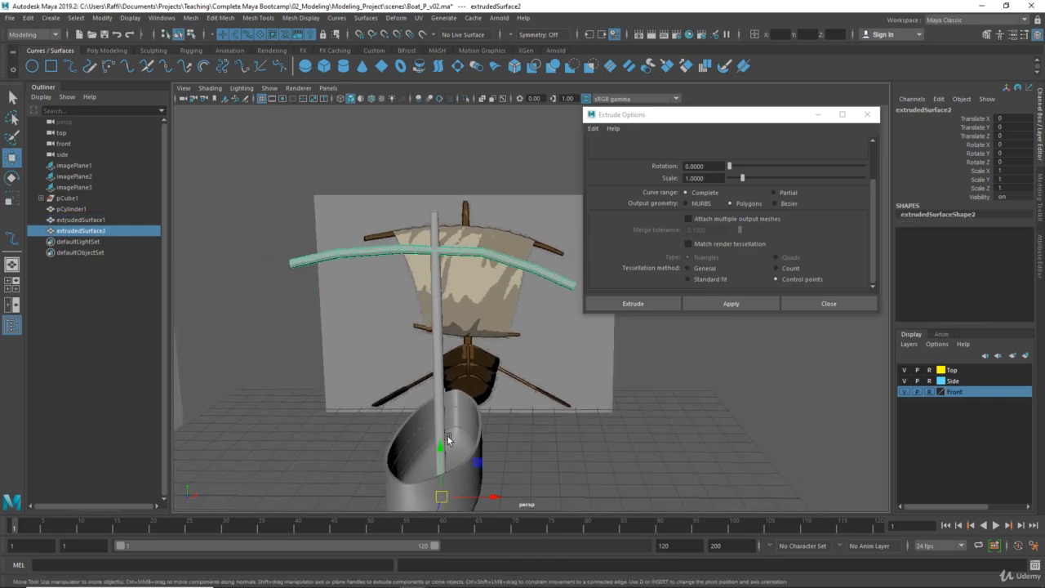
{"action": "left_click_drag", "start_coordinate": [441, 447], "coordinate": [444, 533]}
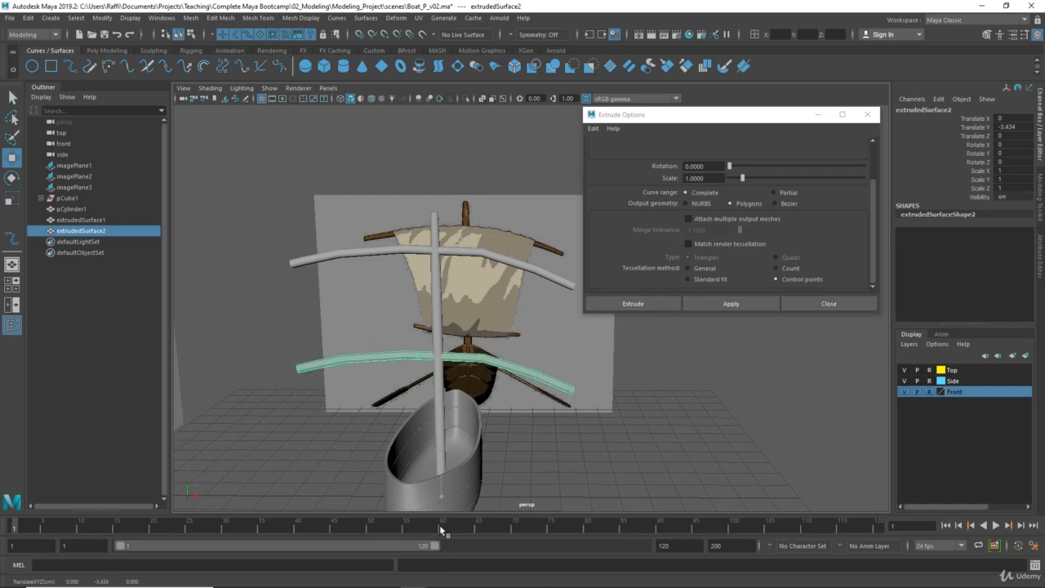
{"action": "middle_click_drag", "start_coordinate": [449, 400], "coordinate": [444, 285], "text": "alt"}
{"action": "left_click_drag", "start_coordinate": [445, 285], "coordinate": [451, 318], "text": "alt"}
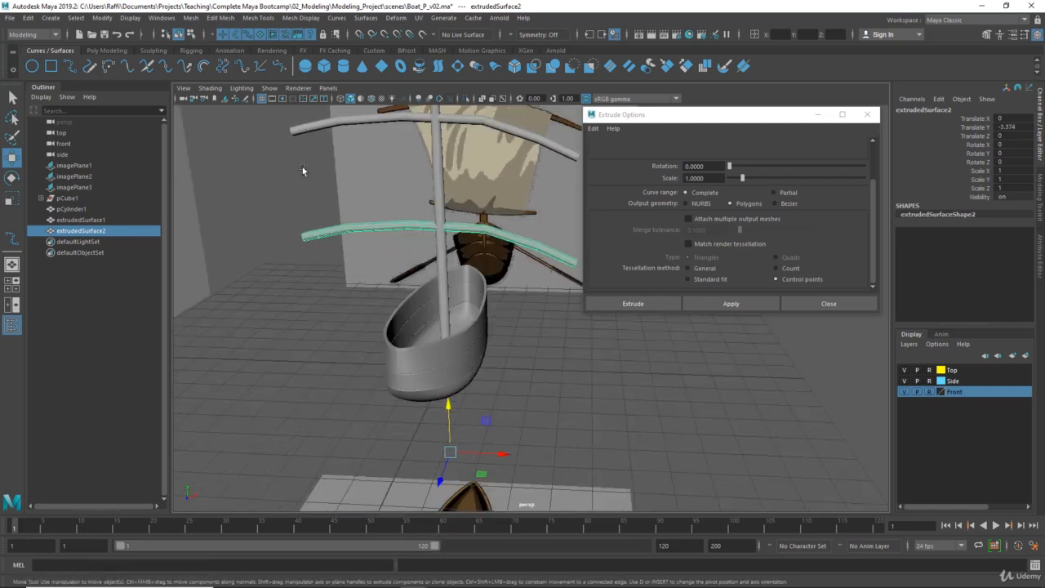
Step: Center the lower yard's pivot and rotate it to Rotate Z 181.518 so its ends curve upward
{"action": "left_click", "coordinate": [102, 18]}
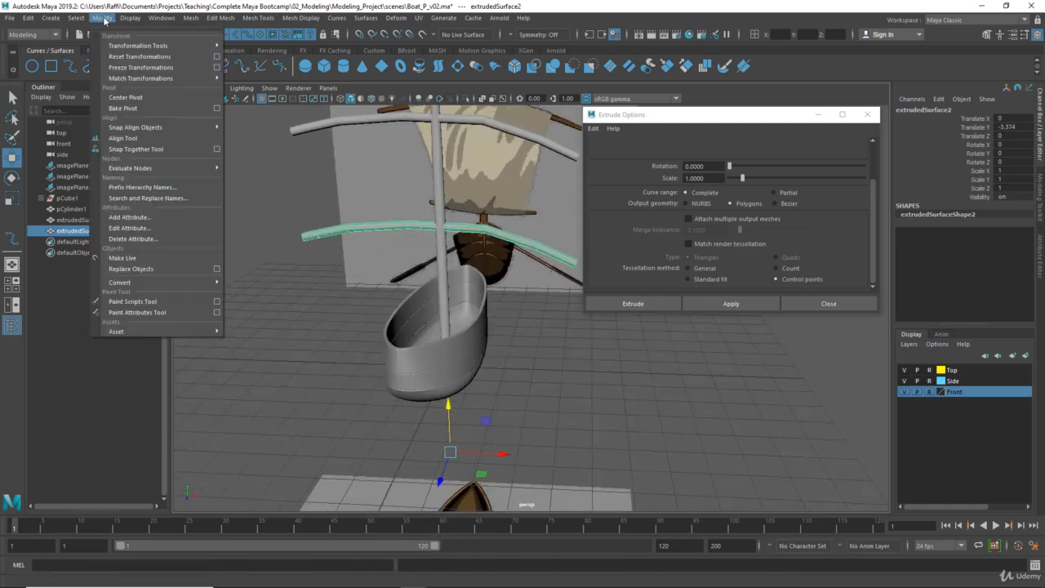
{"action": "left_click", "coordinate": [136, 100]}
{"action": "left_click_drag", "start_coordinate": [457, 254], "coordinate": [470, 300], "text": "alt"}
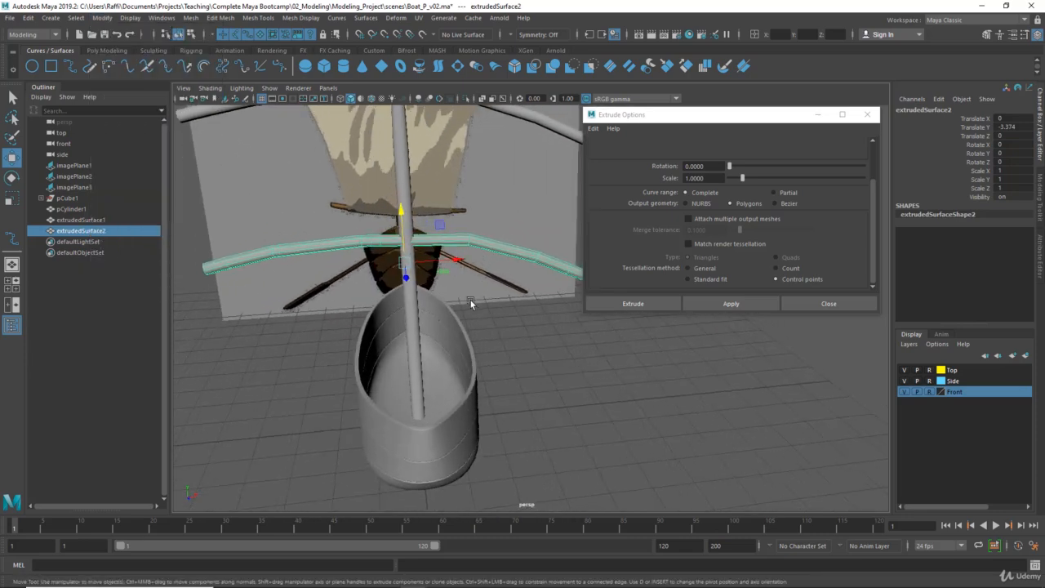
{"action": "key", "text": "e"}
{"action": "left_click_drag", "start_coordinate": [435, 223], "coordinate": [380, 325]}
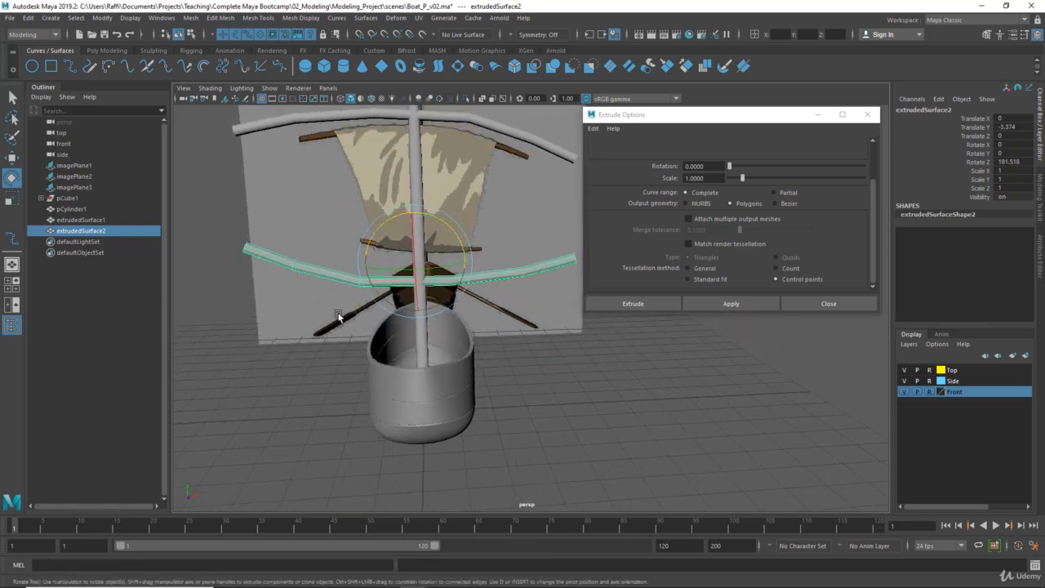
Step: Scale the lower yard uniformly to 0.749 and, in the front view, lower it toward the reference's lower spar
{"action": "left_click_drag", "start_coordinate": [417, 263], "coordinate": [389, 248], "text": "alt"}
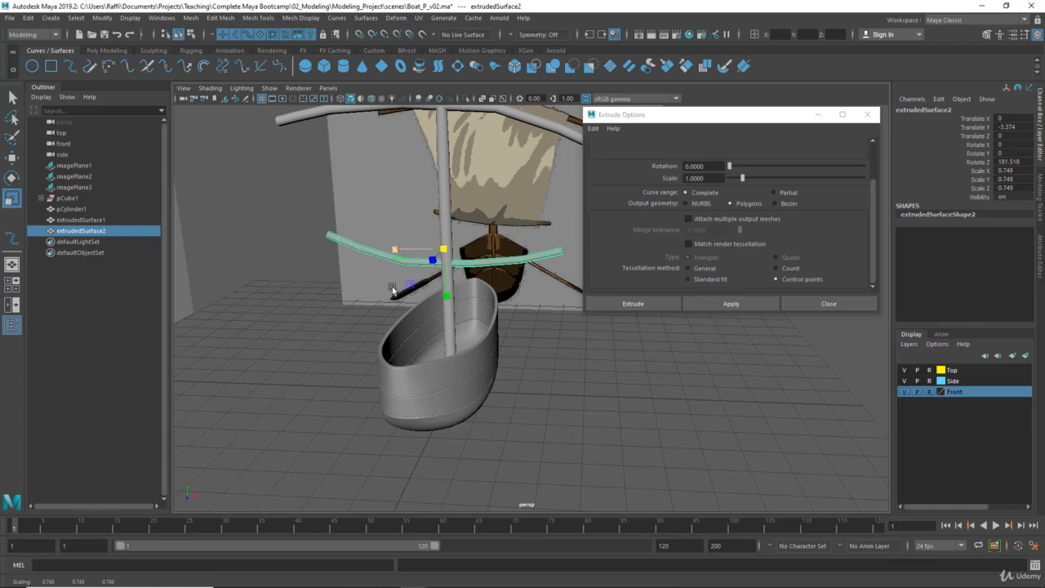
{"action": "left_click_drag", "start_coordinate": [392, 289], "coordinate": [380, 296], "text": "alt"}
{"action": "key", "text": "space"}
{"action": "key", "text": "space"}
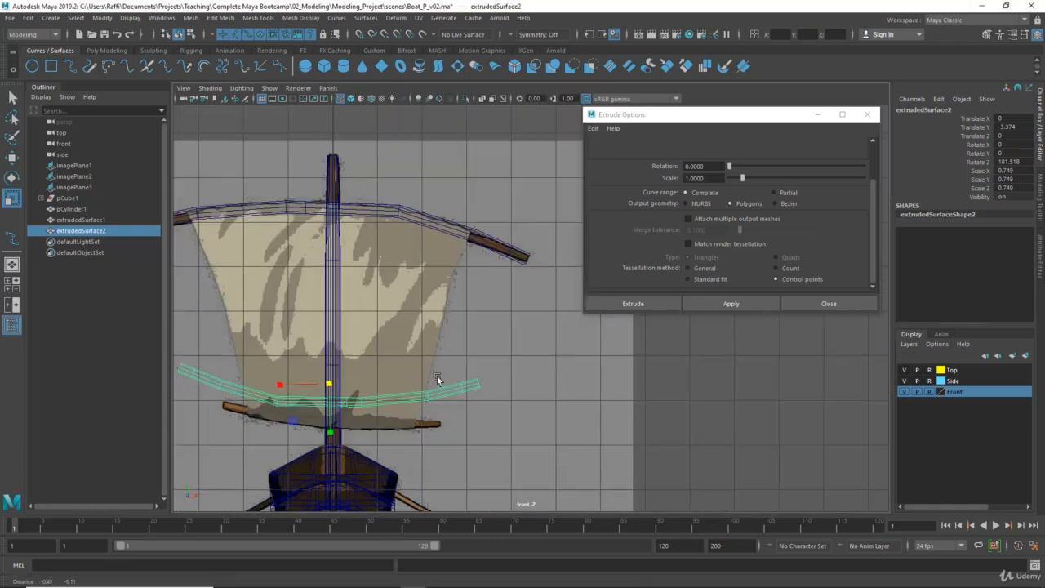
{"action": "middle_click_drag", "start_coordinate": [437, 376], "coordinate": [504, 351], "text": "alt"}
{"action": "right_click_drag", "start_coordinate": [439, 372], "coordinate": [478, 402], "text": "alt"}
{"action": "middle_click_drag", "start_coordinate": [477, 402], "coordinate": [490, 313], "text": "alt"}
{"action": "key", "text": "w"}
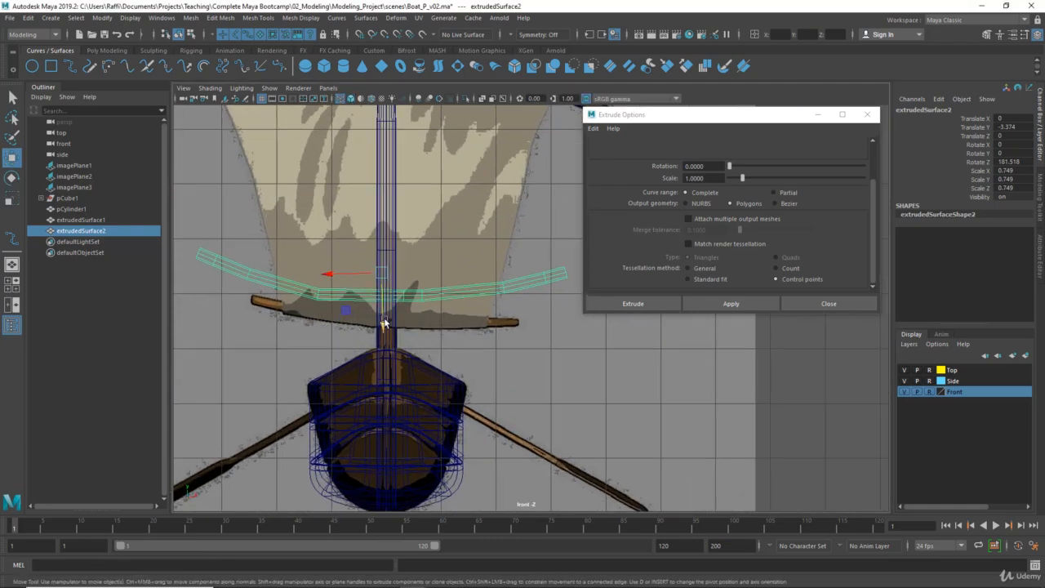
{"action": "middle_click_drag", "start_coordinate": [384, 323], "coordinate": [383, 348]}
{"action": "left_click_drag", "start_coordinate": [384, 348], "coordinate": [385, 348]}
Step: Shrink the lower yard further in the front view and lower it onto the reference's lower spar
{"action": "right_click_drag", "start_coordinate": [489, 362], "coordinate": [526, 377], "text": "alt"}
{"action": "middle_click_drag", "start_coordinate": [526, 377], "coordinate": [583, 373], "text": "alt"}
{"action": "right_click_drag", "start_coordinate": [433, 328], "coordinate": [463, 338], "text": "alt"}
{"action": "middle_click_drag", "start_coordinate": [463, 338], "coordinate": [486, 344], "text": "alt"}
{"action": "key", "text": "e"}
{"action": "key", "text": "r"}
{"action": "left_click_drag", "start_coordinate": [445, 292], "coordinate": [397, 290]}
{"action": "middle_click_drag", "start_coordinate": [397, 289], "coordinate": [354, 275], "text": "alt"}
{"action": "right_click_drag", "start_coordinate": [354, 274], "coordinate": [377, 285], "text": "alt"}
{"action": "key", "text": "w"}
{"action": "left_click_drag", "start_coordinate": [398, 324], "coordinate": [397, 336]}
Step: In vertex mode, select the three outer vertex rings right of the mast on the lower yard and lower them toward the reference
{"action": "middle_click_drag", "start_coordinate": [529, 352], "coordinate": [465, 348], "text": "alt"}
{"action": "right_click_drag", "start_coordinate": [465, 348], "coordinate": [517, 358], "text": "alt"}
{"action": "right_click_drag", "start_coordinate": [448, 285], "coordinate": [414, 285]}
{"action": "right_click_drag", "start_coordinate": [510, 325], "coordinate": [558, 333], "text": "alt"}
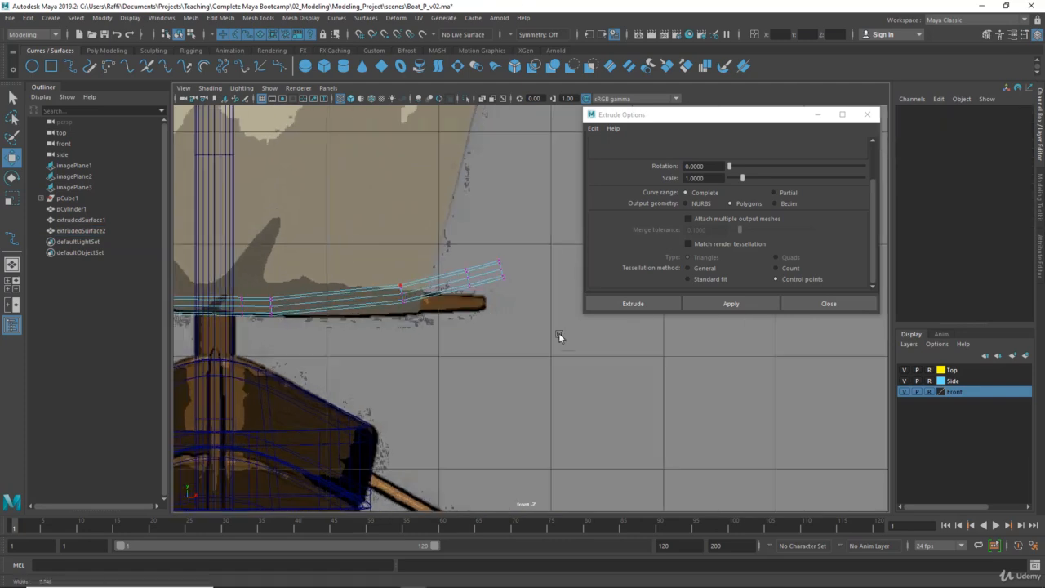
{"action": "left_click_drag", "start_coordinate": [594, 381], "coordinate": [594, 383]}
{"action": "left_click_drag", "start_coordinate": [451, 345], "coordinate": [452, 349]}
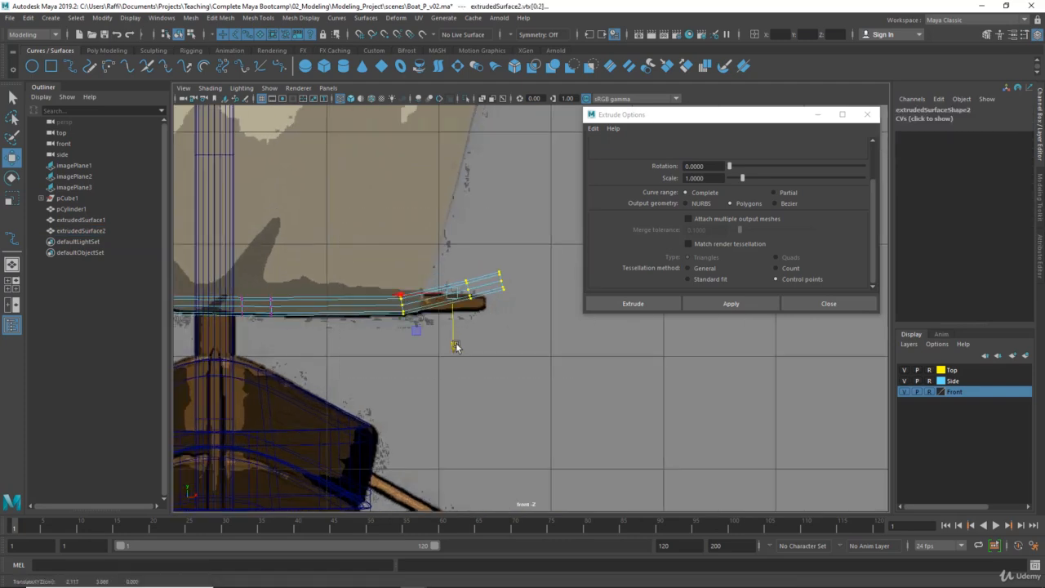
Step: Rotate the selected end vertices flatter and shift them inward to match the tip of the reference spar
{"action": "right_click_drag", "start_coordinate": [457, 347], "coordinate": [477, 350], "text": "alt"}
{"action": "key", "text": "e"}
{"action": "mouse_move", "coordinate": [468, 254]}
{"action": "left_mouse_down"}
{"action": "mouse_move", "coordinate": [484, 271]}
{"action": "mouse_move", "coordinate": [474, 256]}
{"action": "left_mouse_up"}
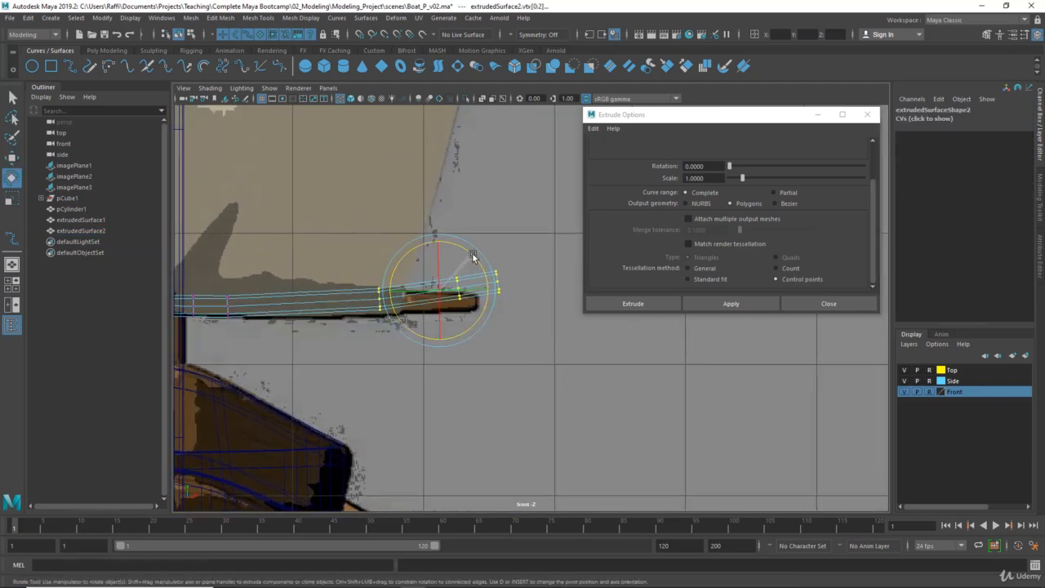
{"action": "key", "text": "w"}
{"action": "left_click_drag", "start_coordinate": [438, 329], "coordinate": [441, 349]}
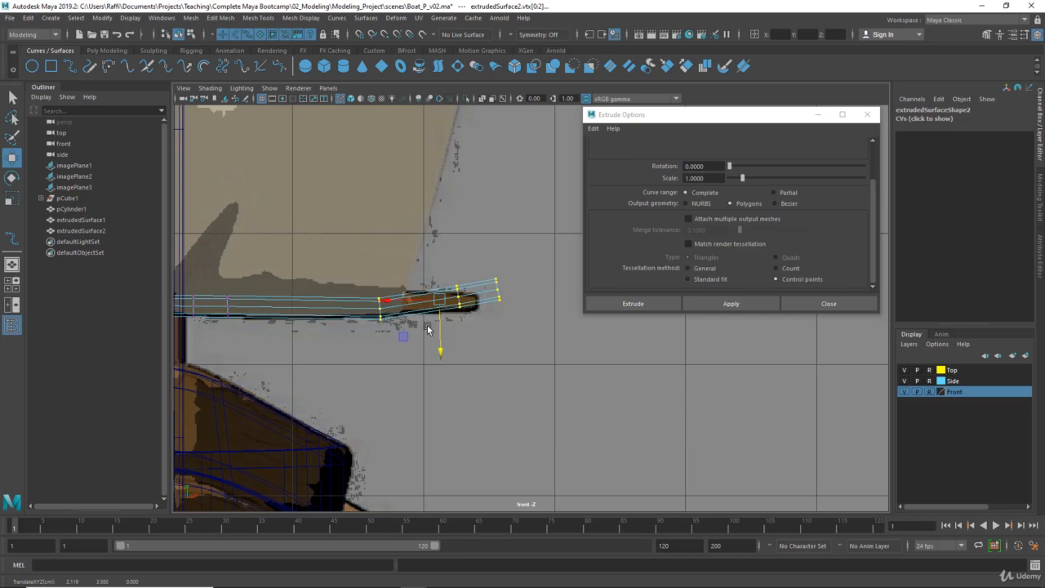
{"action": "key", "text": "e"}
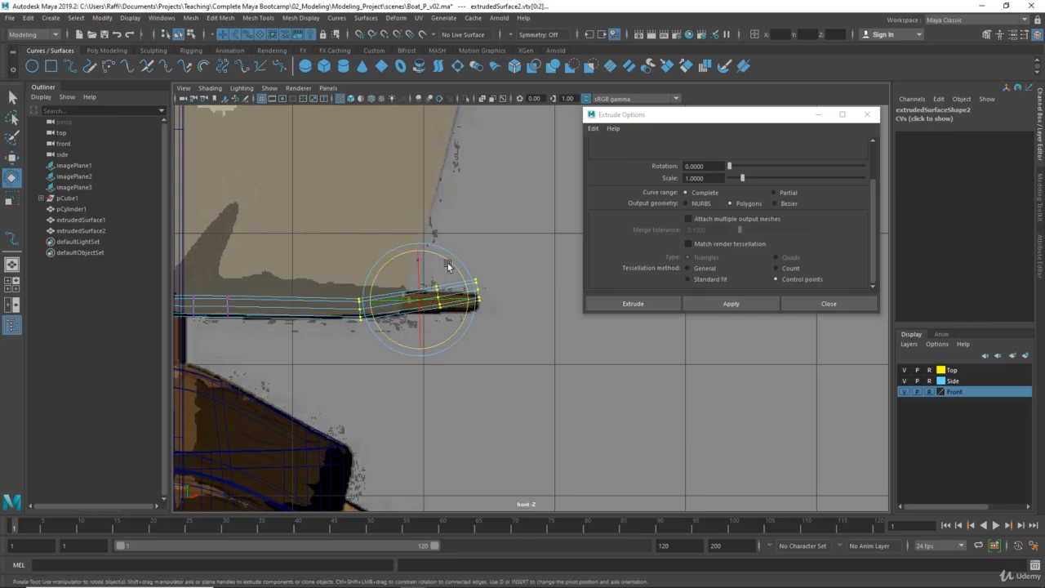
{"action": "left_click_drag", "start_coordinate": [447, 269], "coordinate": [454, 273]}
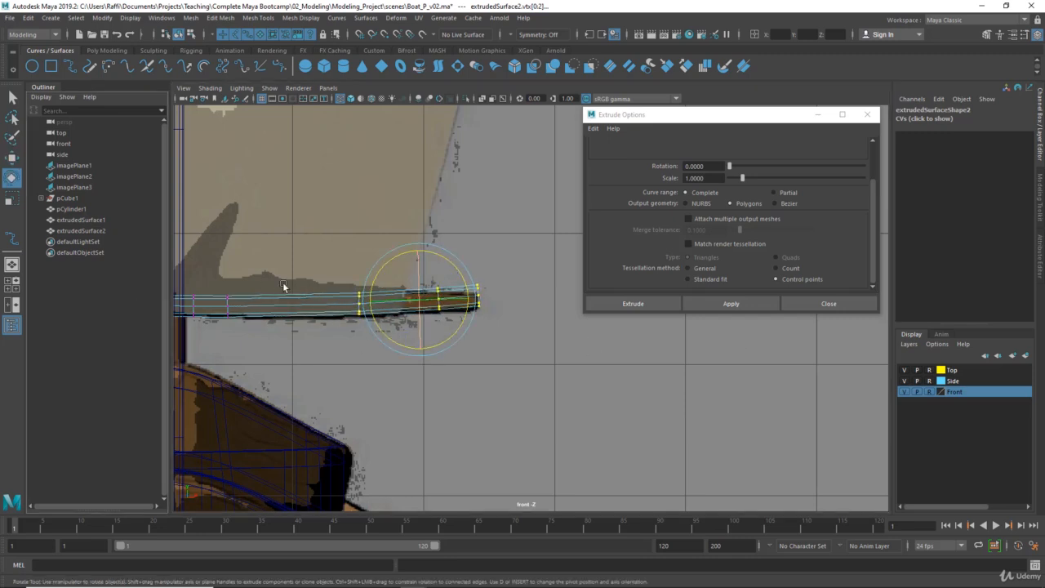
Step: Select the vertex ring at the lower yard's bend left of the mast and raise it to follow the reference
{"action": "middle_click_drag", "start_coordinate": [283, 282], "coordinate": [528, 305], "text": "alt"}
{"action": "middle_click_drag", "start_coordinate": [270, 263], "coordinate": [443, 292], "text": "alt"}
{"action": "right_click_drag", "start_coordinate": [444, 292], "coordinate": [521, 331], "text": "alt"}
{"action": "middle_click_drag", "start_coordinate": [521, 331], "coordinate": [368, 302], "text": "alt"}
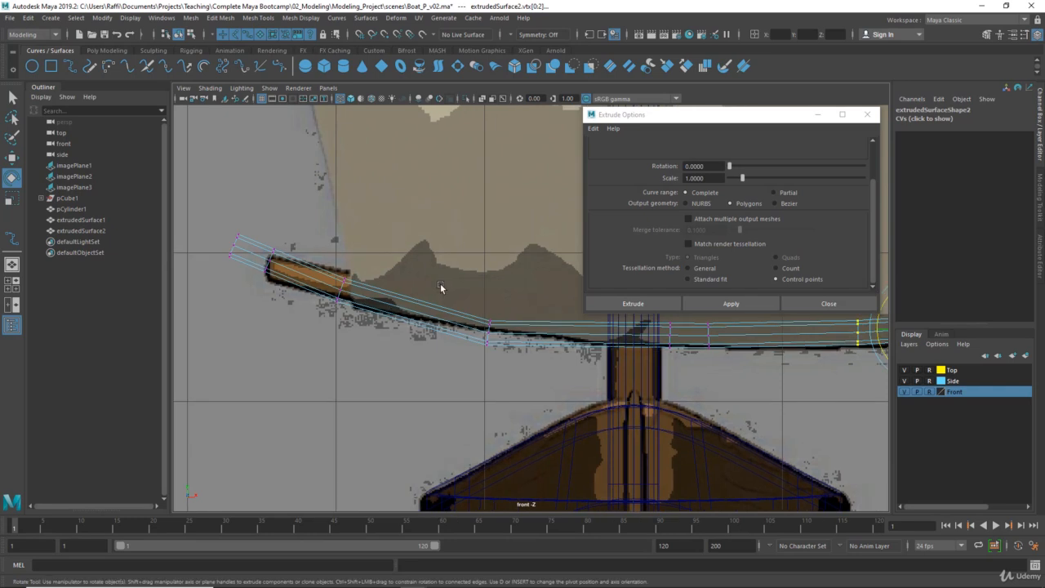
{"action": "middle_click_drag", "start_coordinate": [446, 289], "coordinate": [411, 295], "text": "alt"}
{"action": "left_click_drag", "start_coordinate": [410, 296], "coordinate": [478, 389]}
{"action": "middle_click_drag", "start_coordinate": [460, 390], "coordinate": [389, 373], "text": "alt"}
{"action": "key", "text": "w"}
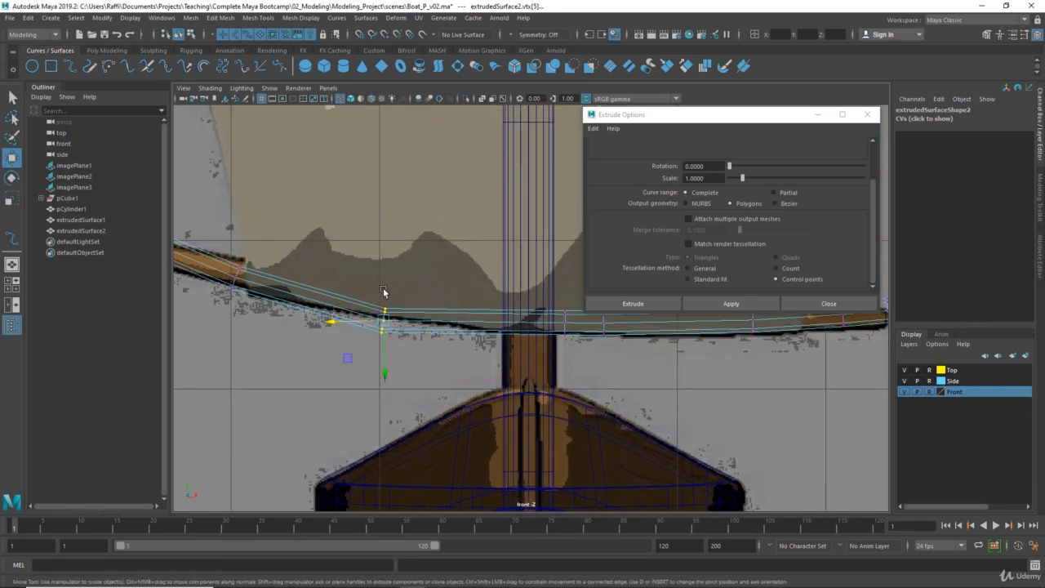
{"action": "left_click_drag", "start_coordinate": [387, 376], "coordinate": [387, 362]}
Step: Select the three outer vertex rings left of the mast and fit them to the reference spar's end by moving and rotating
{"action": "middle_click_drag", "start_coordinate": [442, 366], "coordinate": [702, 418], "text": "alt"}
{"action": "left_click_drag", "start_coordinate": [409, 346], "coordinate": [445, 361]}
{"action": "middle_click_drag", "start_coordinate": [455, 367], "coordinate": [412, 367], "text": "alt"}
{"action": "key", "text": "e"}
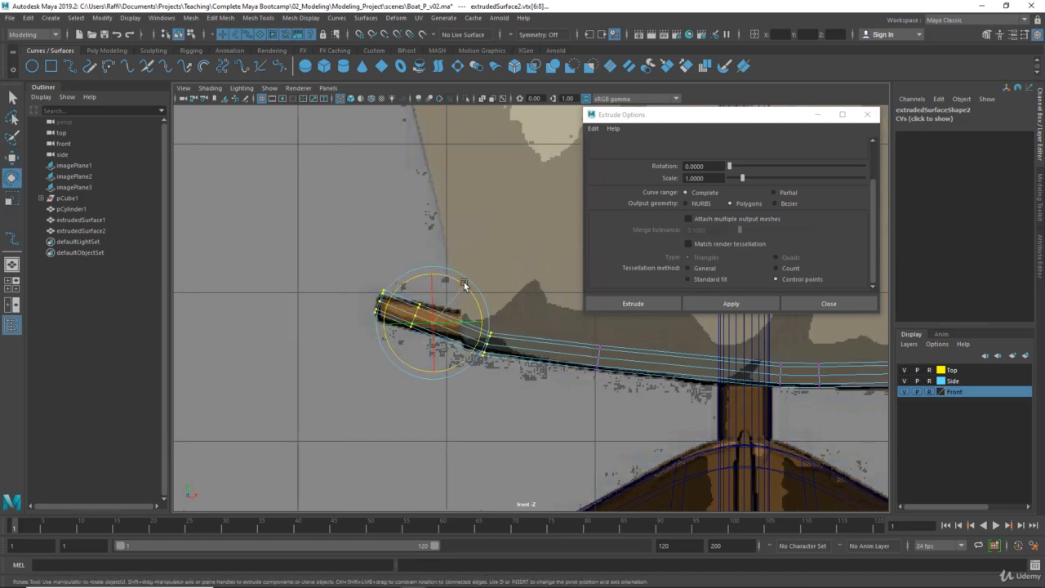
{"action": "middle_click_drag", "start_coordinate": [496, 338], "coordinate": [429, 332], "text": "alt"}
Step: Return the lower yard to object mode with smooth preview and select it in the perspective view
{"action": "right_click_drag", "start_coordinate": [488, 354], "coordinate": [546, 262]}
{"action": "key", "text": "3"}
{"action": "left_click", "coordinate": [489, 425]}
{"action": "scroll", "coordinate": [449, 370], "scroll_direction": "down", "scroll_amount": 5}
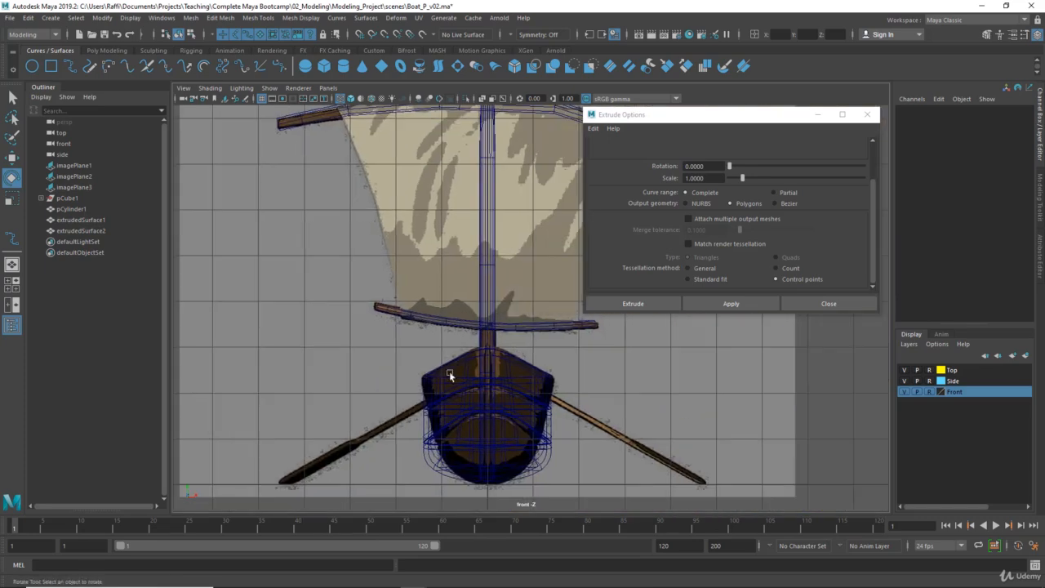
{"action": "key", "text": "space"}
{"action": "key", "text": "space"}
{"action": "left_click", "coordinate": [367, 335]}
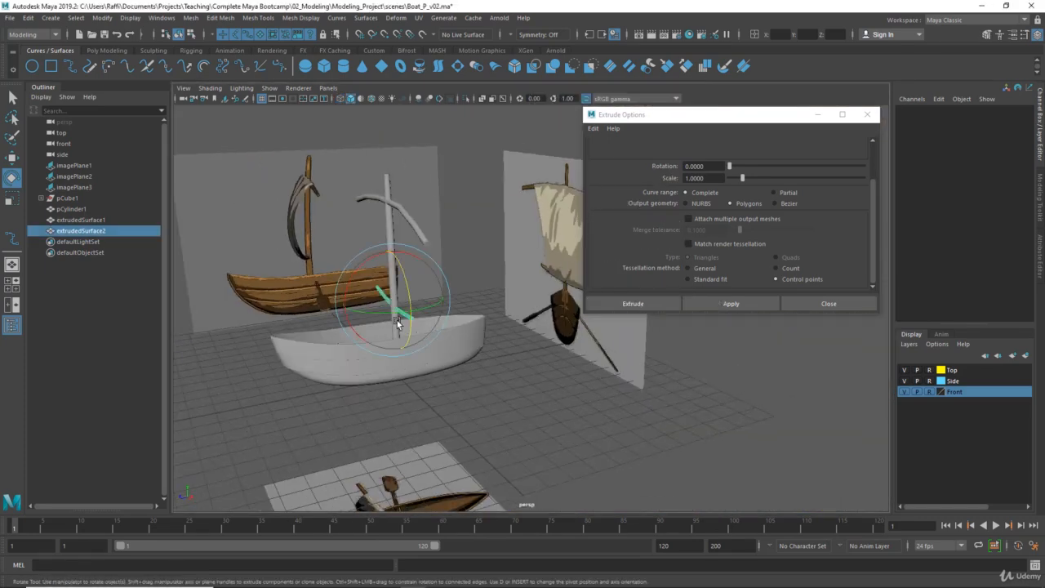
{"action": "left_click_drag", "start_coordinate": [367, 335], "coordinate": [335, 331], "text": "alt"}
Step: Nudge the upper yard slightly along Z relative to the mast, then deselect it and check the whole boat
{"action": "key", "text": "w"}
{"action": "left_click", "coordinate": [390, 205]}
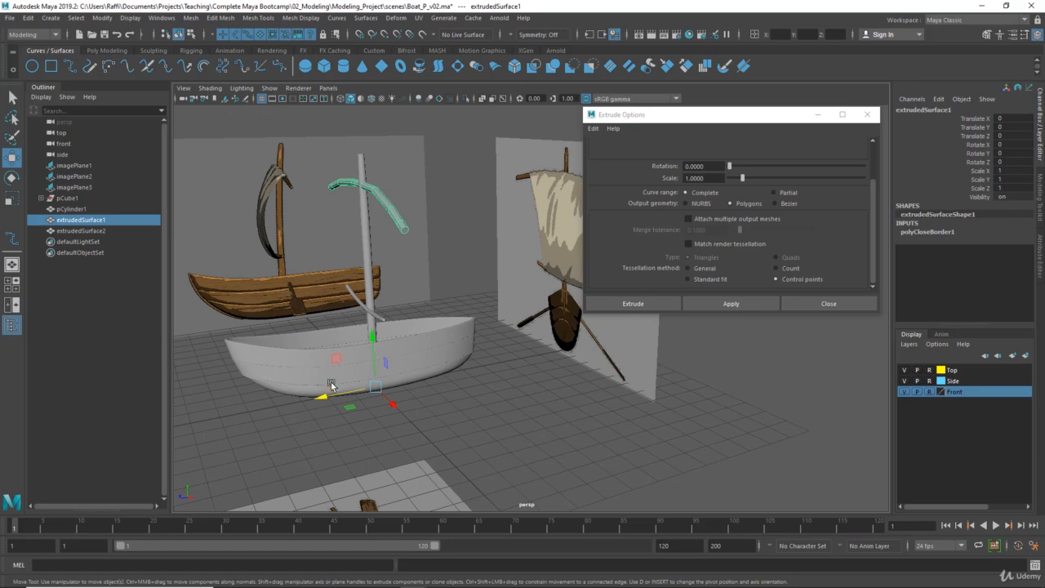
{"action": "left_click_drag", "start_coordinate": [321, 400], "coordinate": [315, 401]}
{"action": "left_click", "coordinate": [519, 425]}
{"action": "left_click_drag", "start_coordinate": [519, 425], "coordinate": [452, 201], "text": "alt"}
{"action": "left_click", "coordinate": [452, 201]}
{"action": "left_click", "coordinate": [344, 274]}
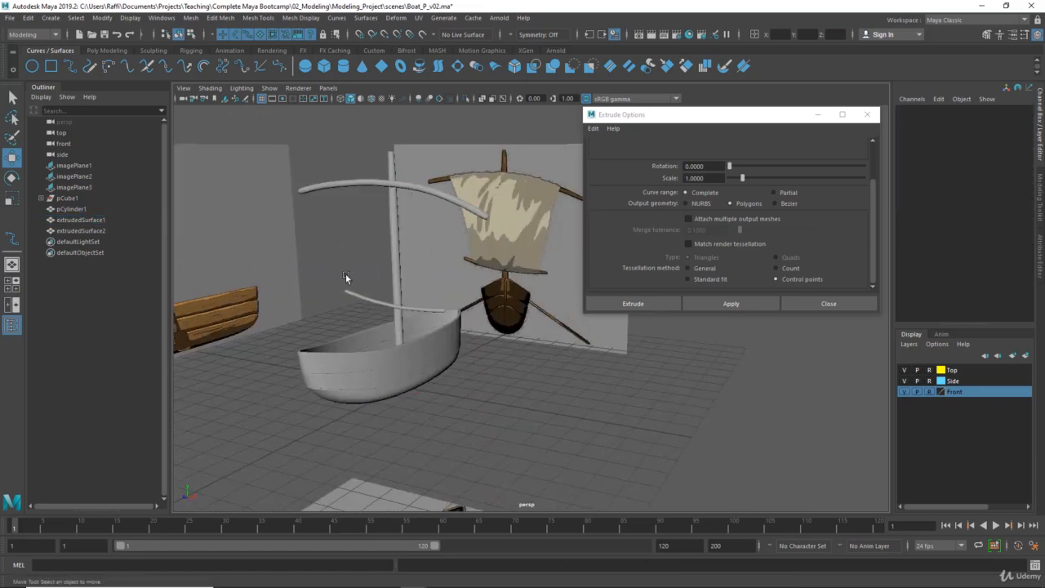
{"action": "left_click_drag", "start_coordinate": [345, 274], "coordinate": [466, 316], "text": "alt"}
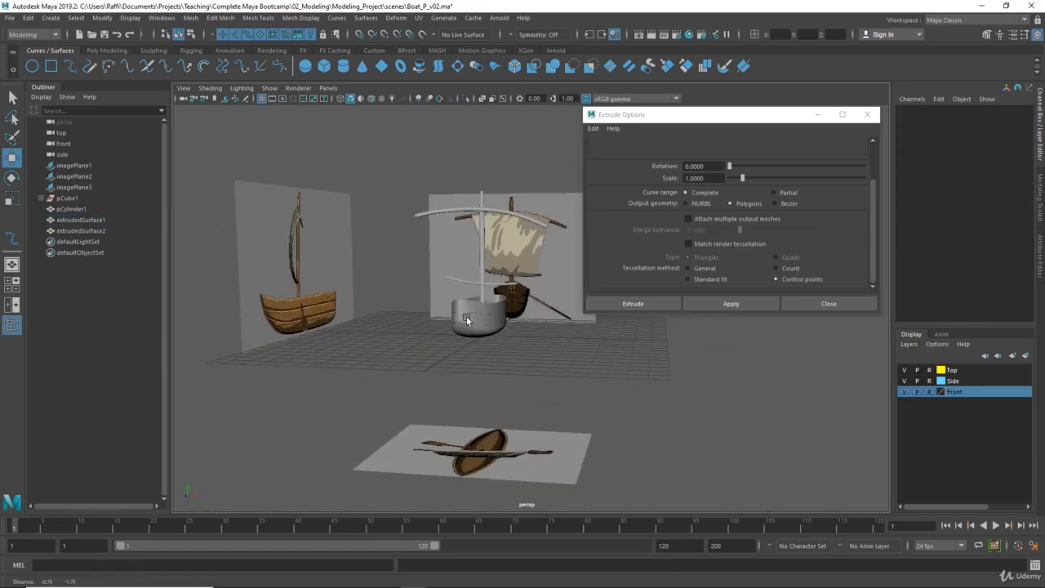